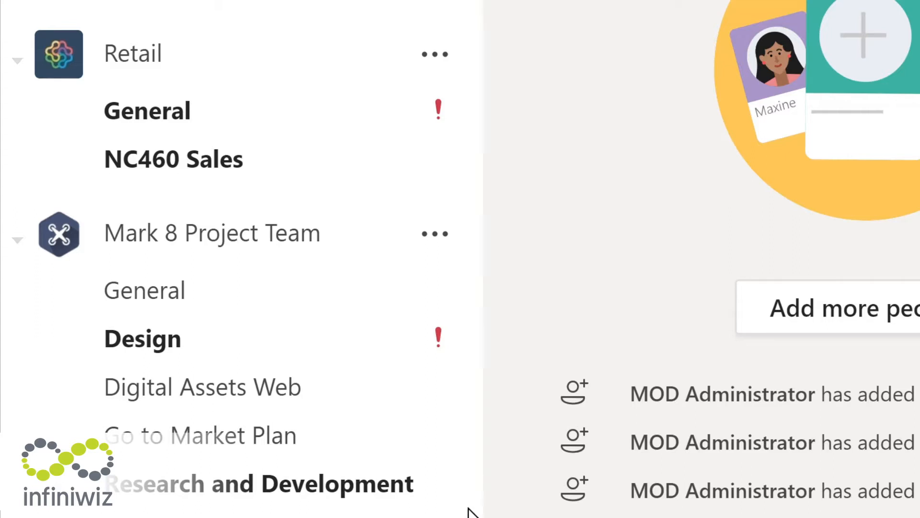
- Open the Monthly Reports channel of the Sales and Marketing team
scroll(469, 509, "down", 1)
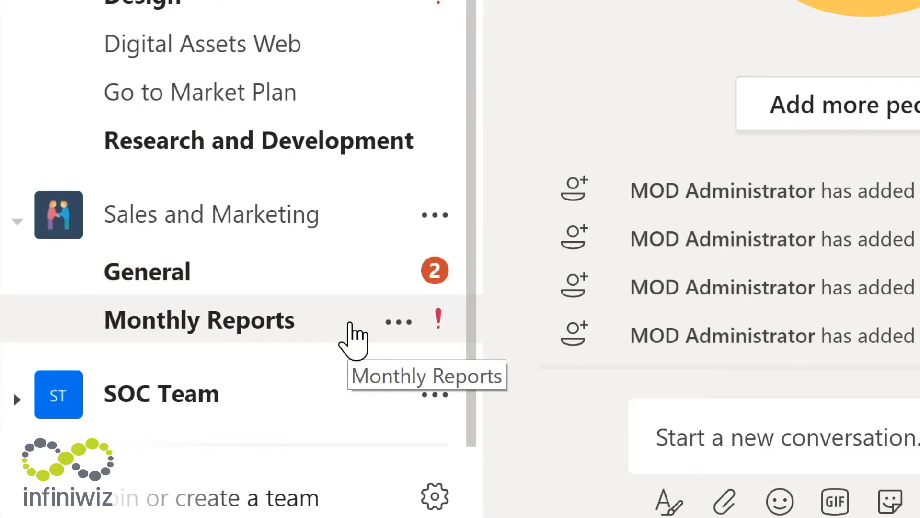
left_click(350, 324)
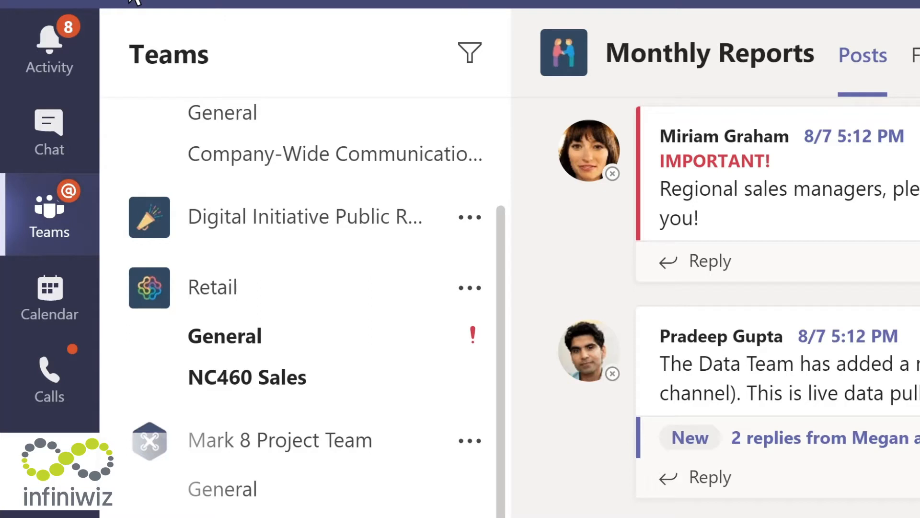
- Open the activity feed and filter its notifications by the word "marketing"
left_click(70, 66)
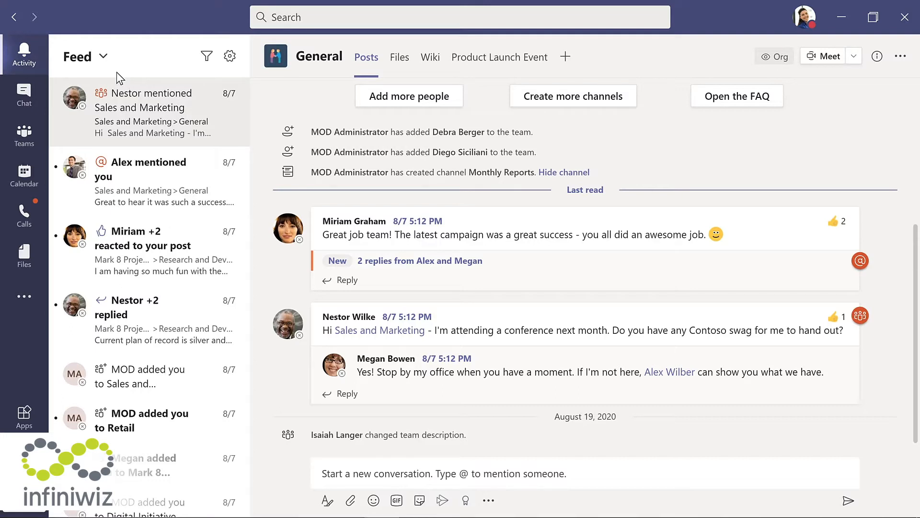
left_click(207, 58)
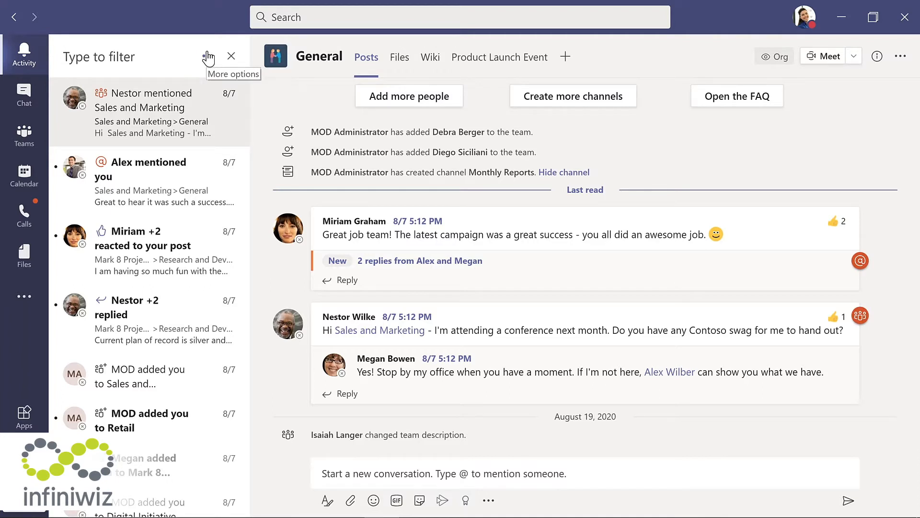
type("ma")
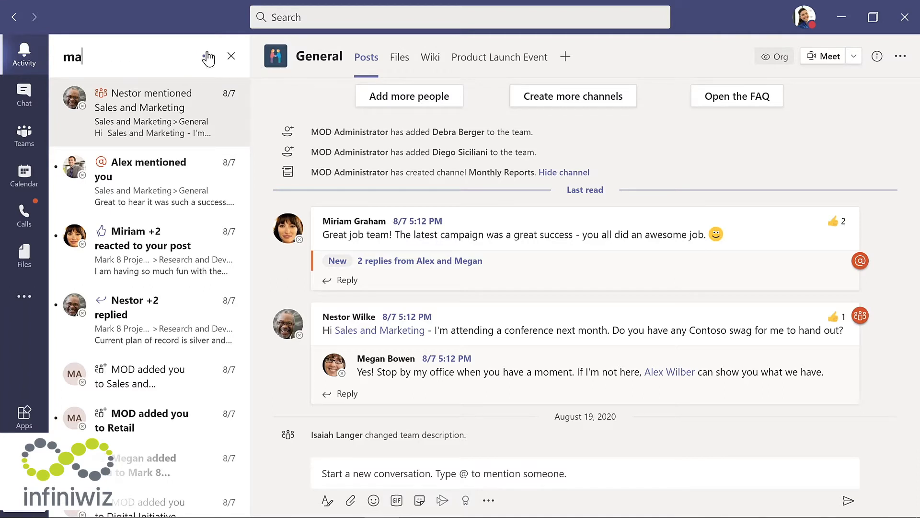
type("rketing")
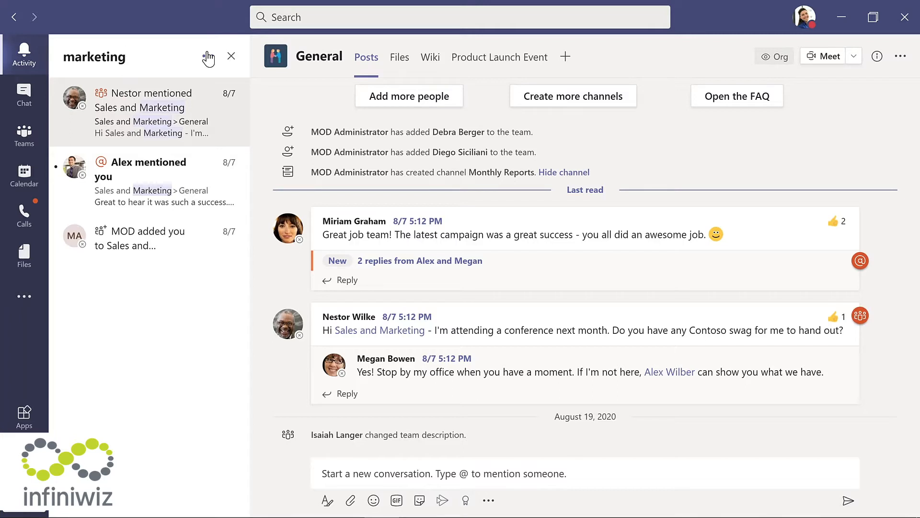
- Look through the Chat, Calendar, Calls, Files and Apps sections, as well as the account's profile options
left_click(36, 100)
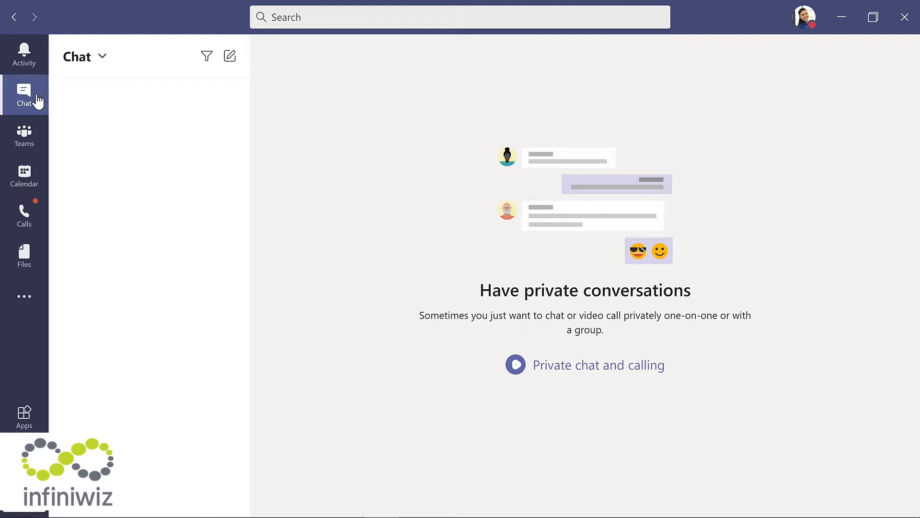
left_click(43, 178)
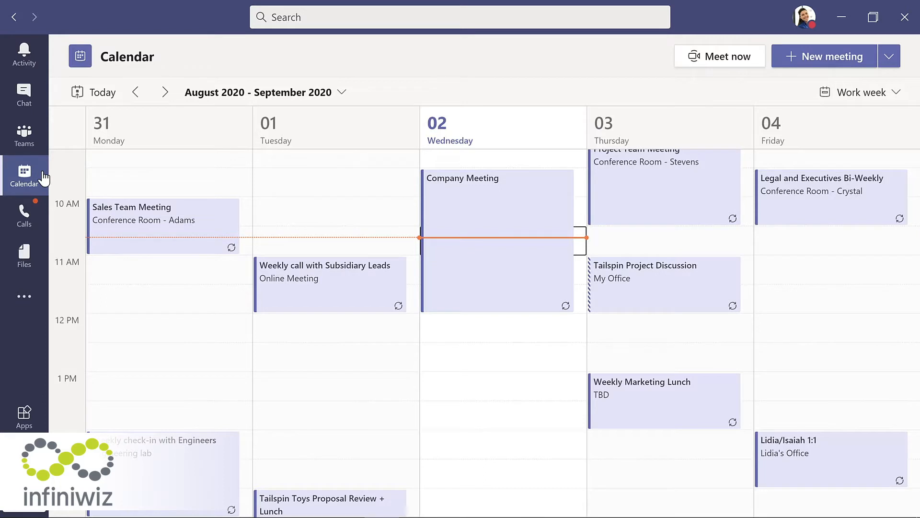
left_click(31, 223)
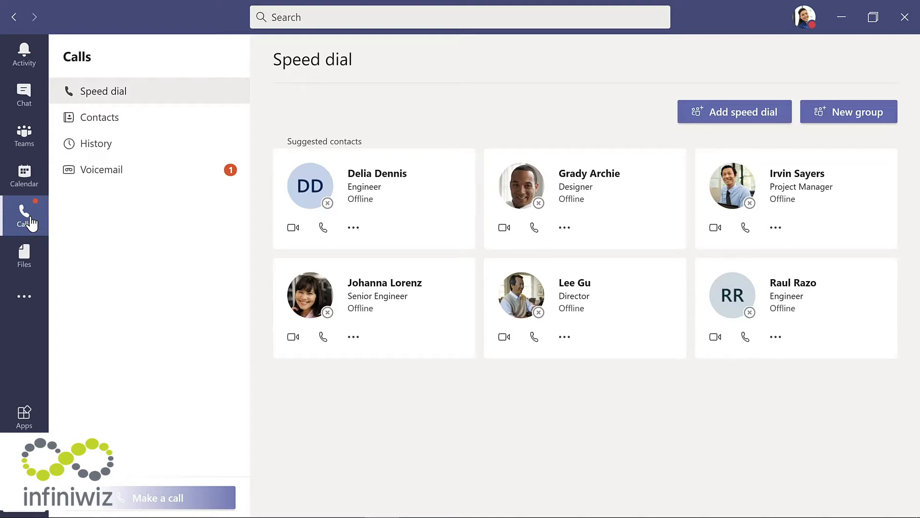
left_click(24, 256)
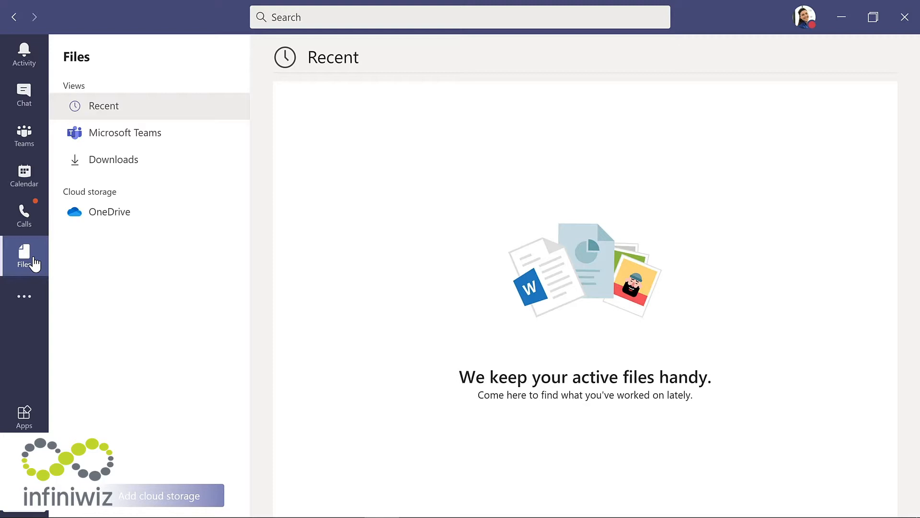
left_click(25, 416)
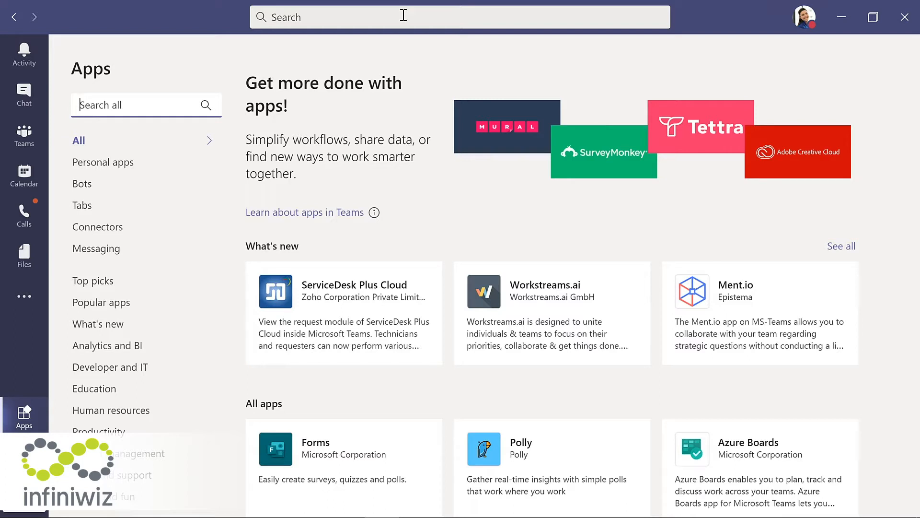
left_click(803, 25)
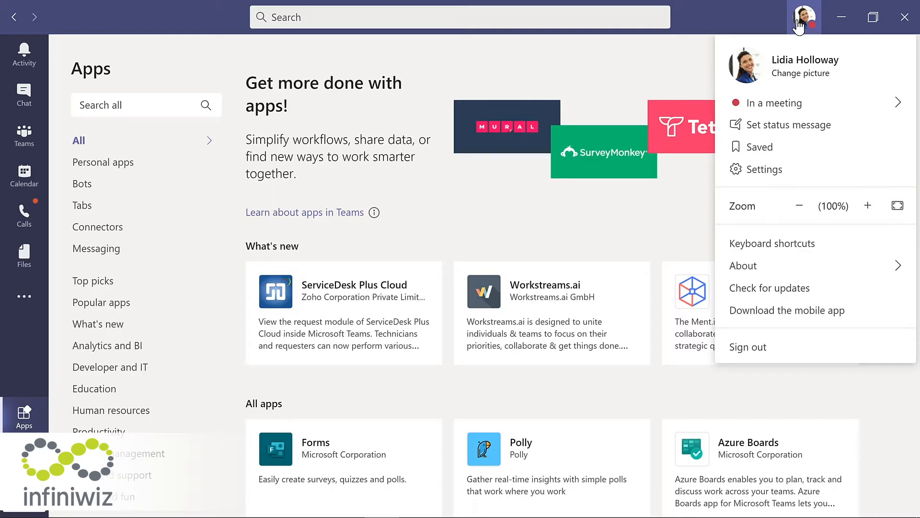
- Create a private team from scratch and name it "Evergreen Project Team"
left_click(38, 142)
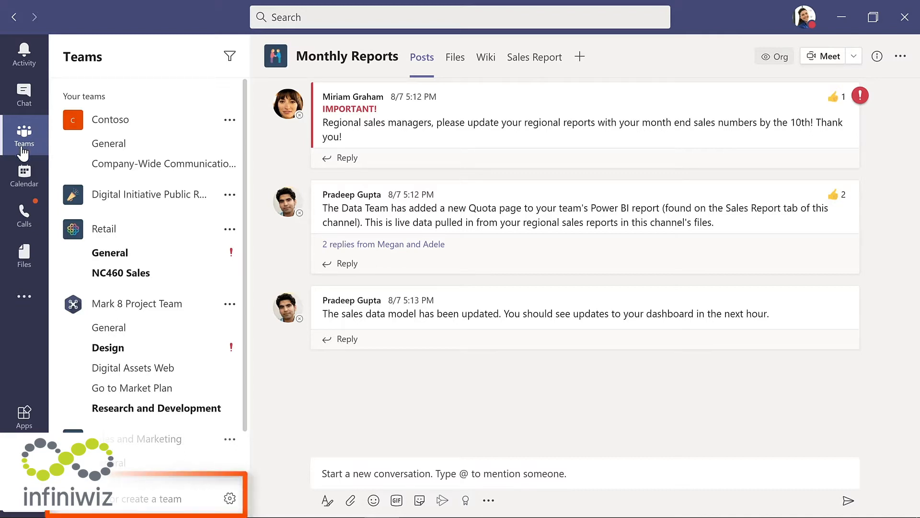
left_click(134, 504)
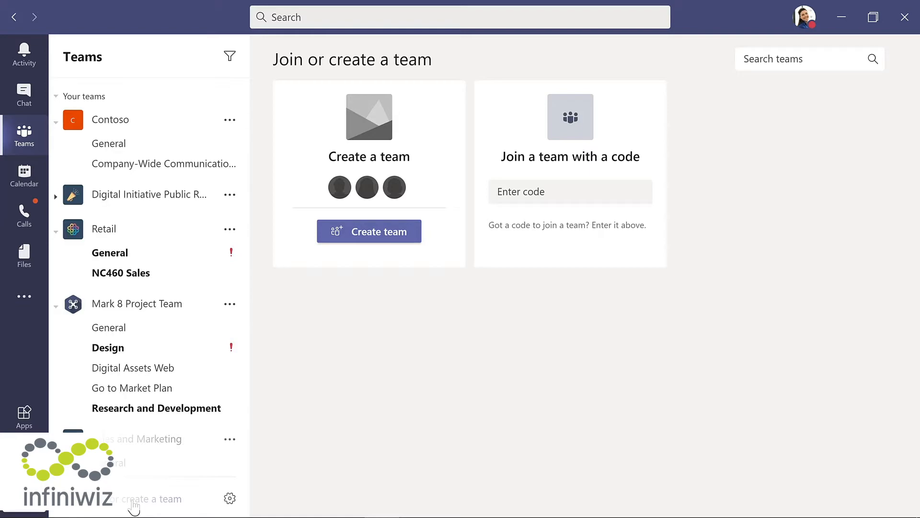
left_click(374, 231)
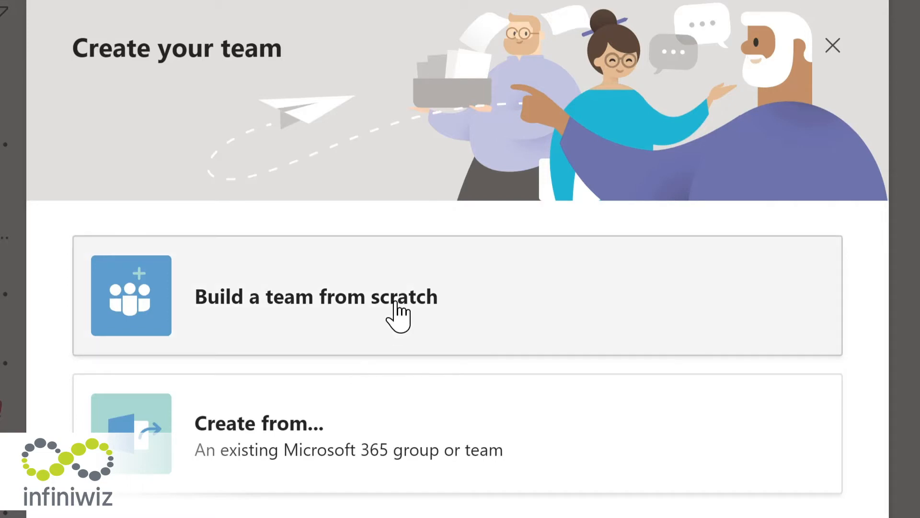
left_click(398, 316)
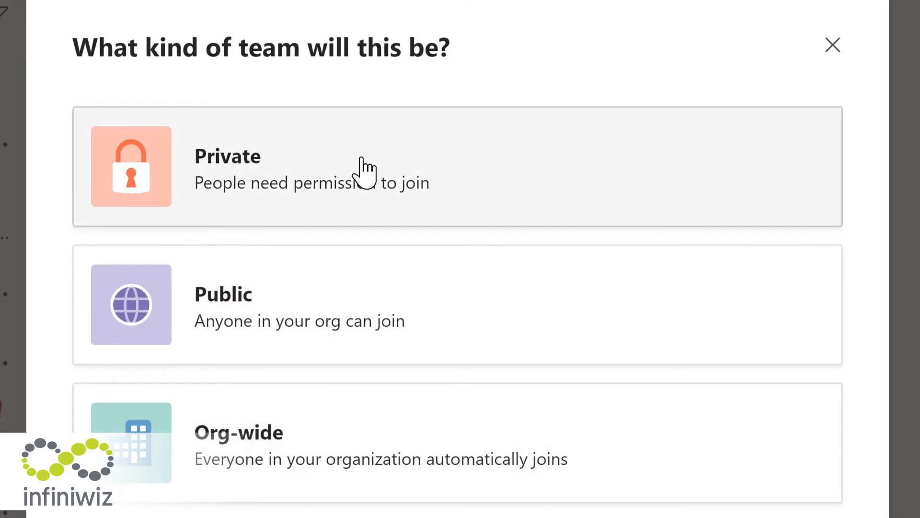
left_click(363, 171)
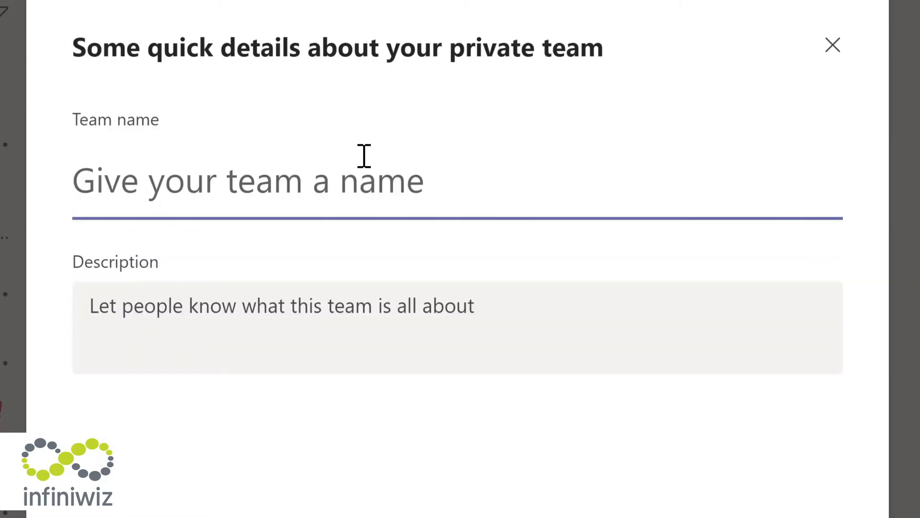
type("Evergre")
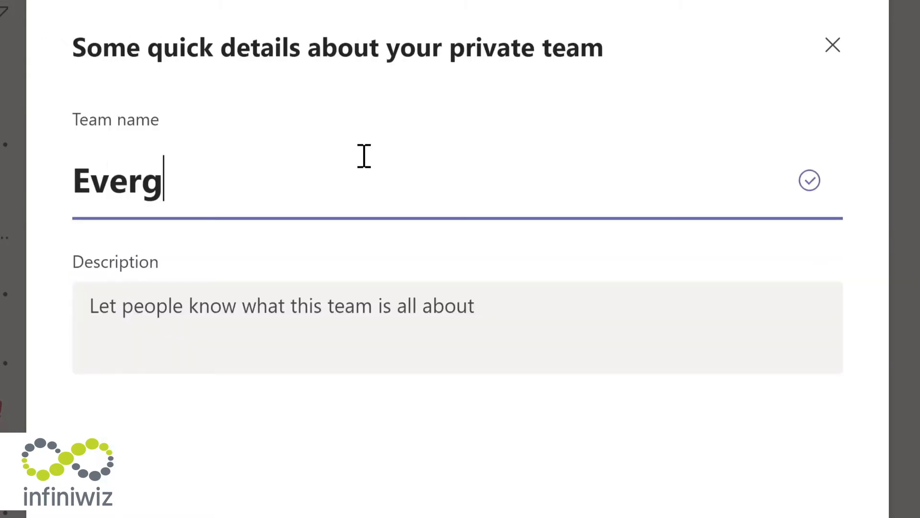
type("en")
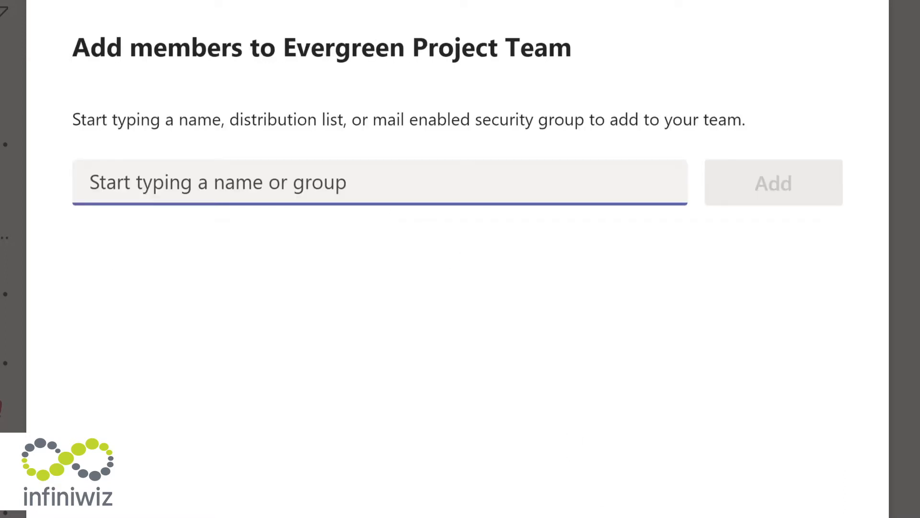
- Add the planner, project manager, IT admin and HR manager to the new team as members and finish the team setup
type("Lynn")
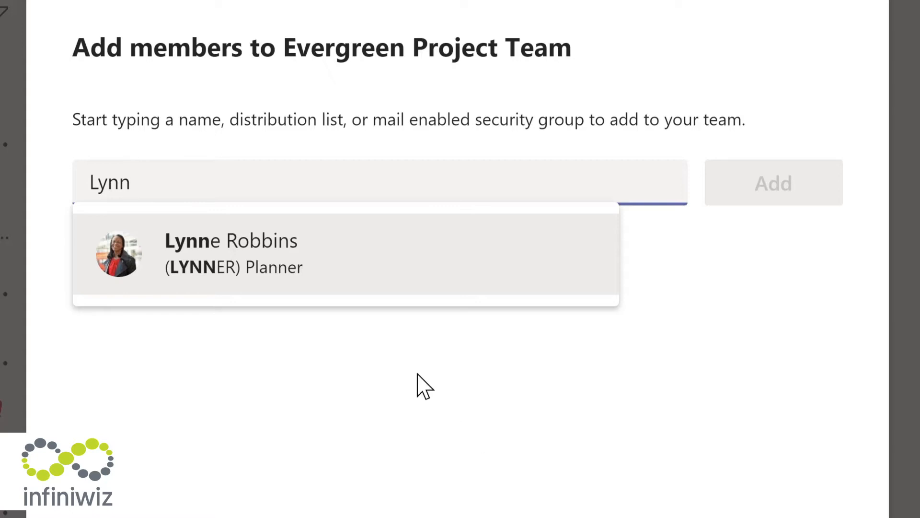
left_click(272, 266)
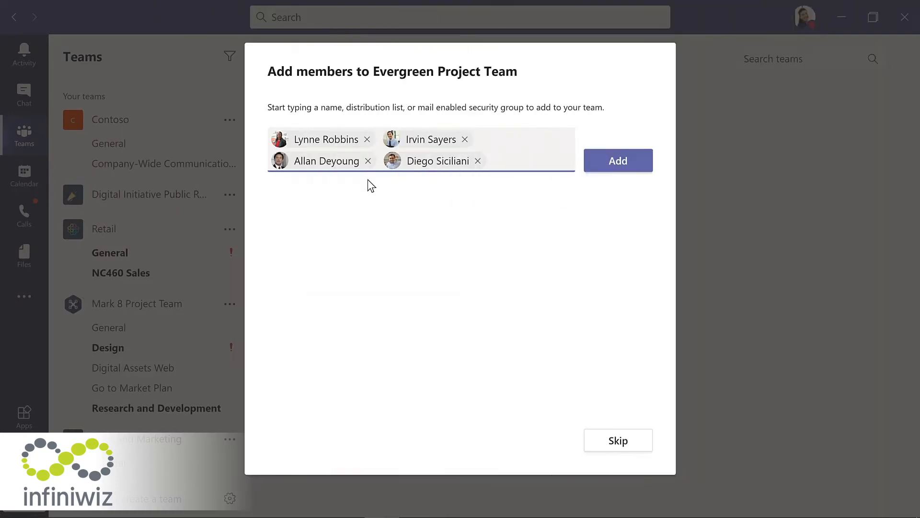
left_click(621, 168)
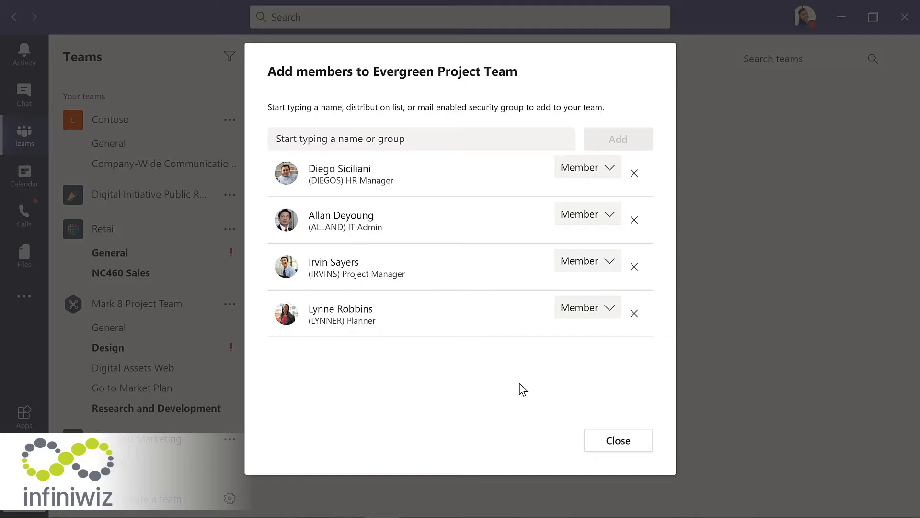
left_click(618, 442)
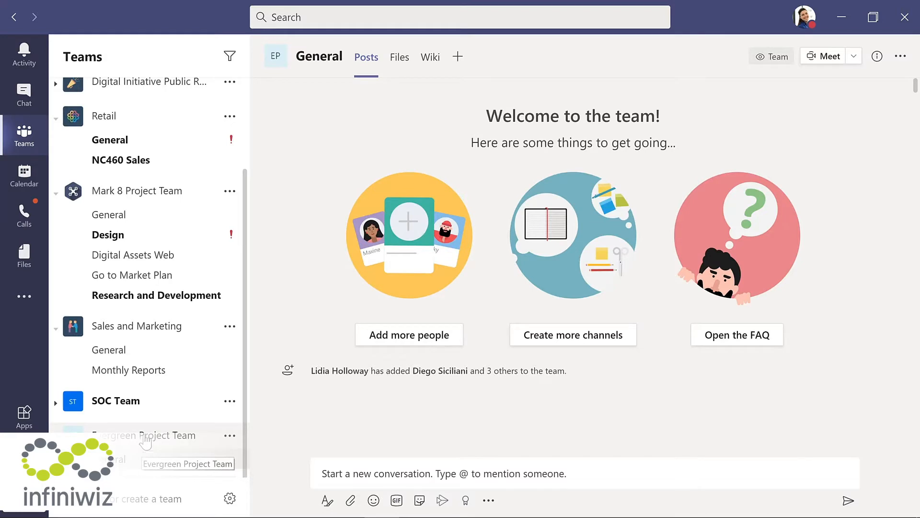
- Move Evergreen Project Team up the teams list so it sits between Mark 8 Project Team and Sales and Marketing
left_click_drag(144, 447, 148, 243)
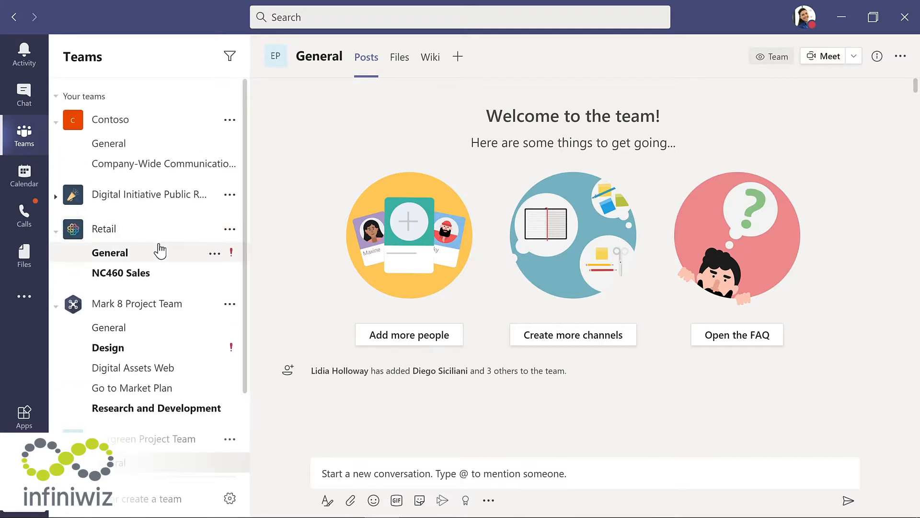
scroll(245, 452, "down", 2)
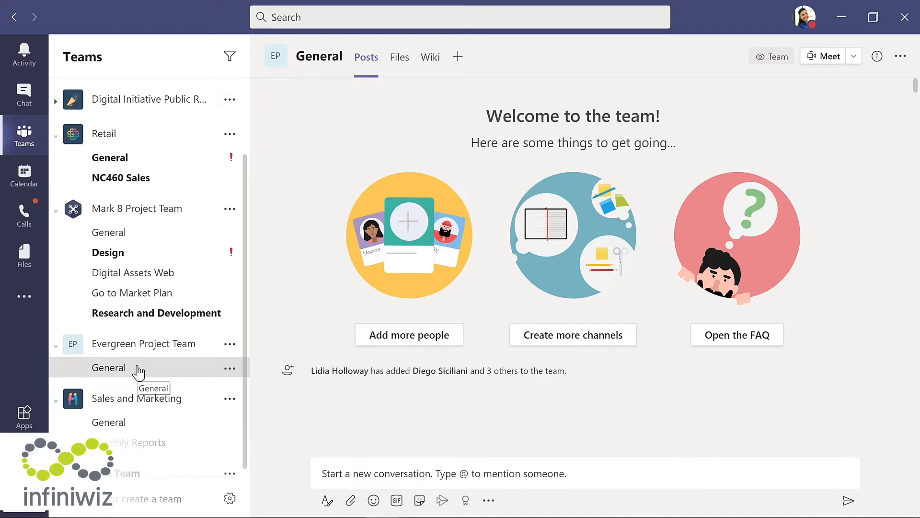
- Post "I'm excited to start planning our new LMS!" with a smiley emoji in Evergreen Project Team's General channel
left_click(322, 476)
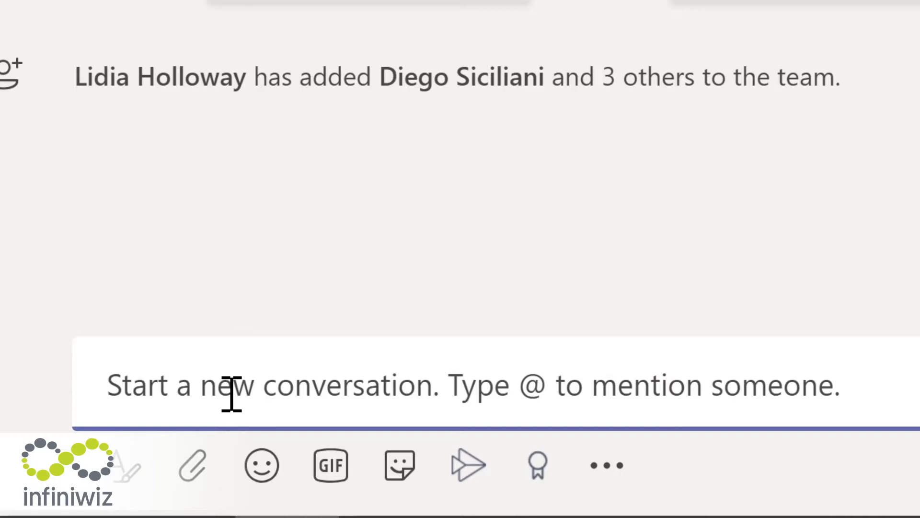
type("I'm excited to start planning our new LMS!")
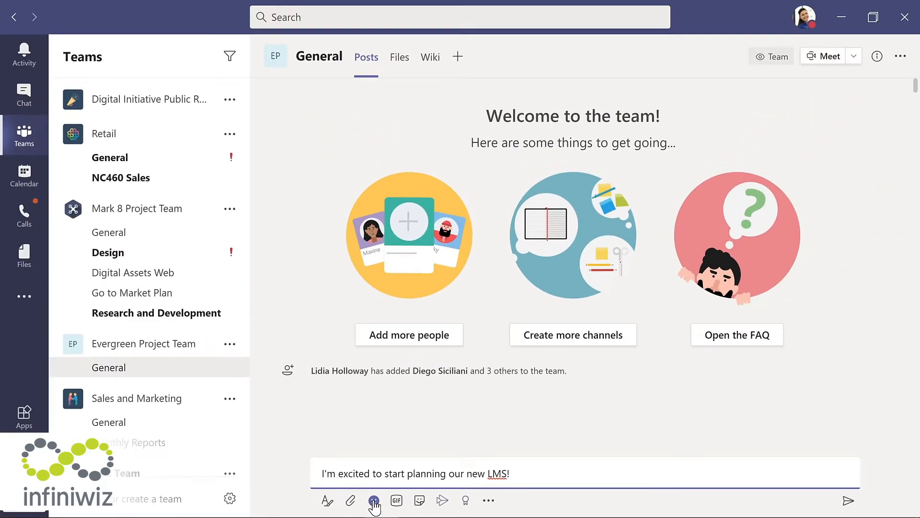
left_click(374, 501)
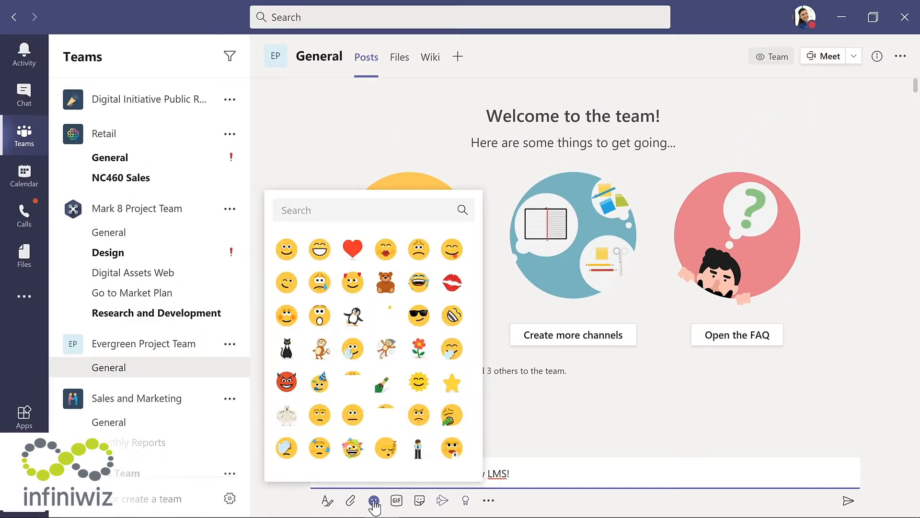
left_click(284, 250)
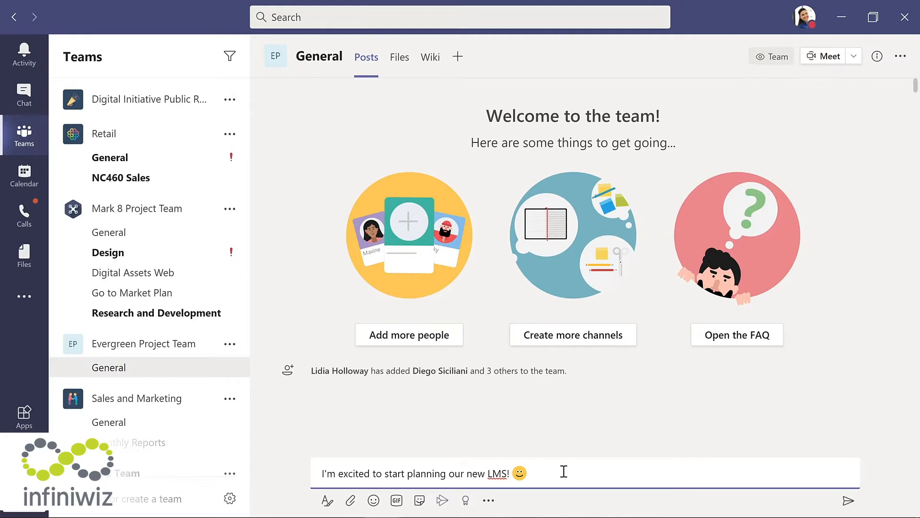
left_click(848, 502)
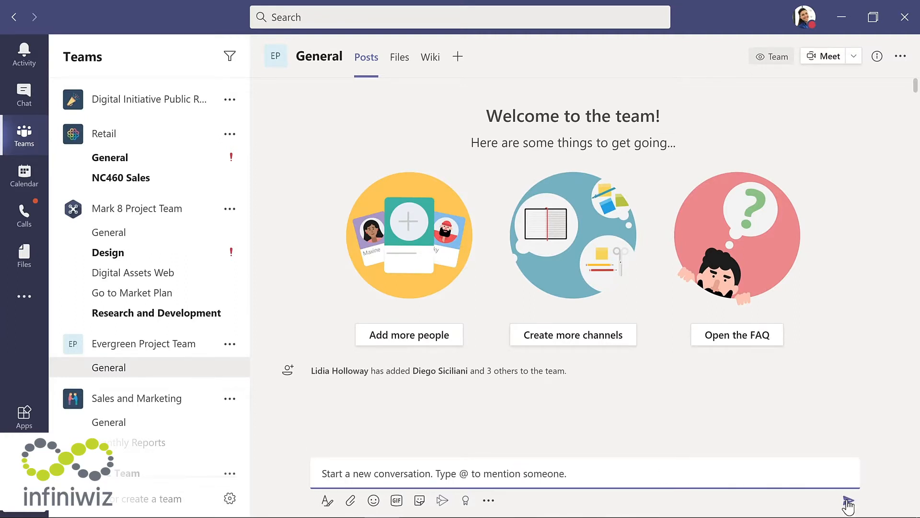
left_click(279, 449)
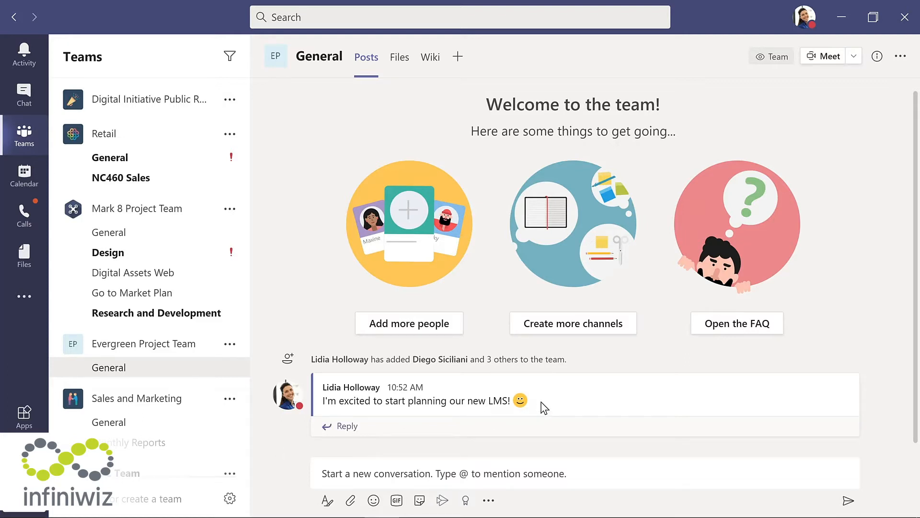
mouse_move(545, 407)
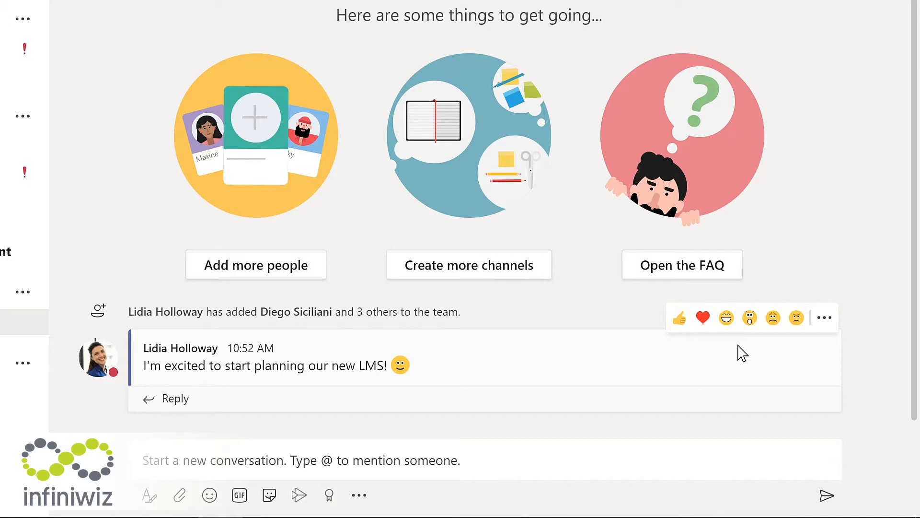
left_click(826, 318)
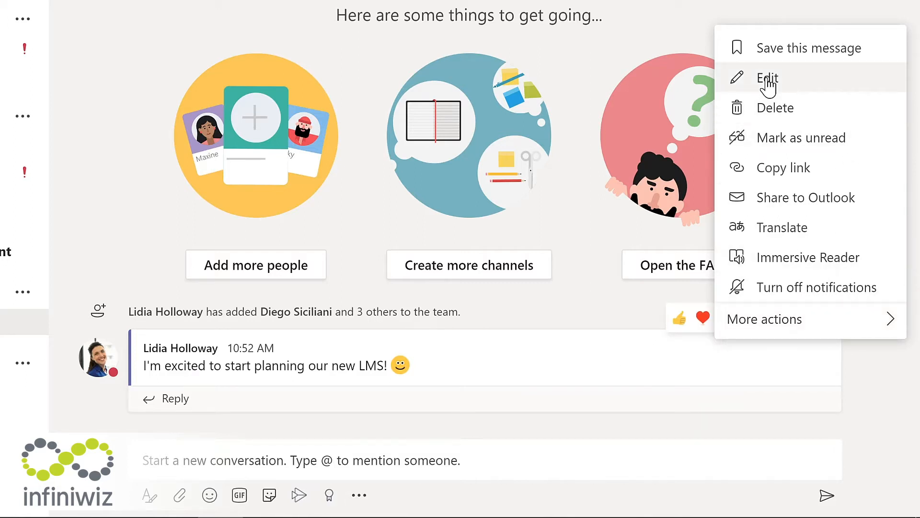
left_click(768, 82)
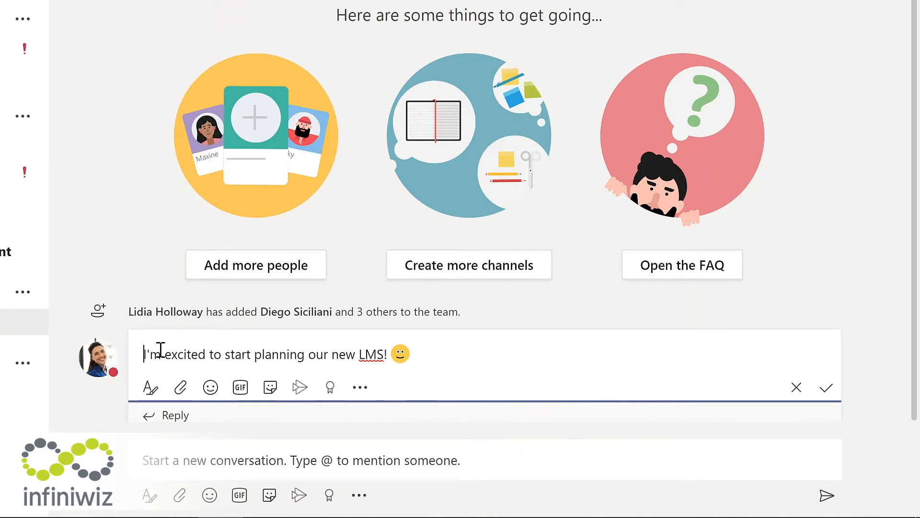
type("@")
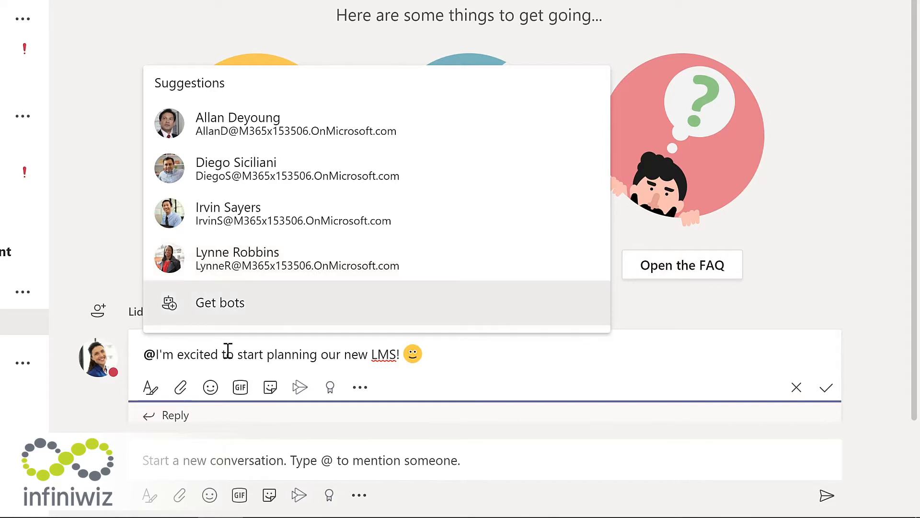
type("team")
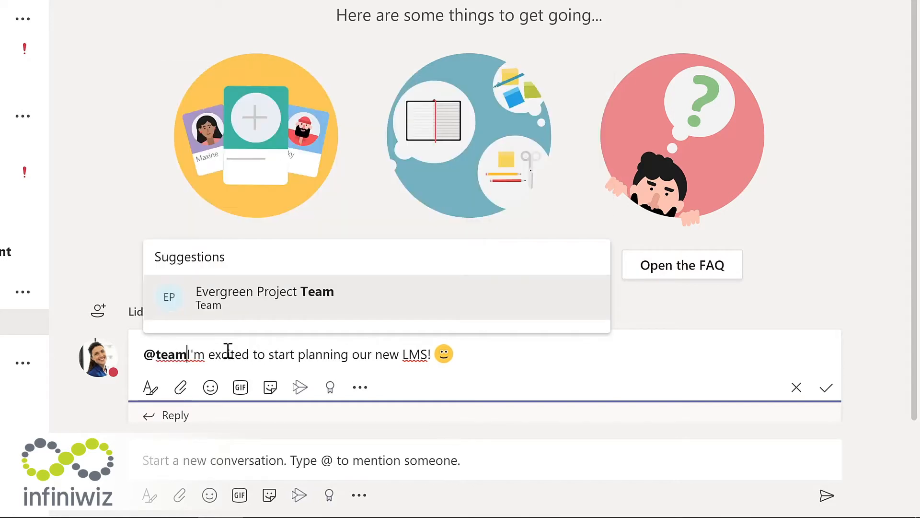
left_click(252, 304)
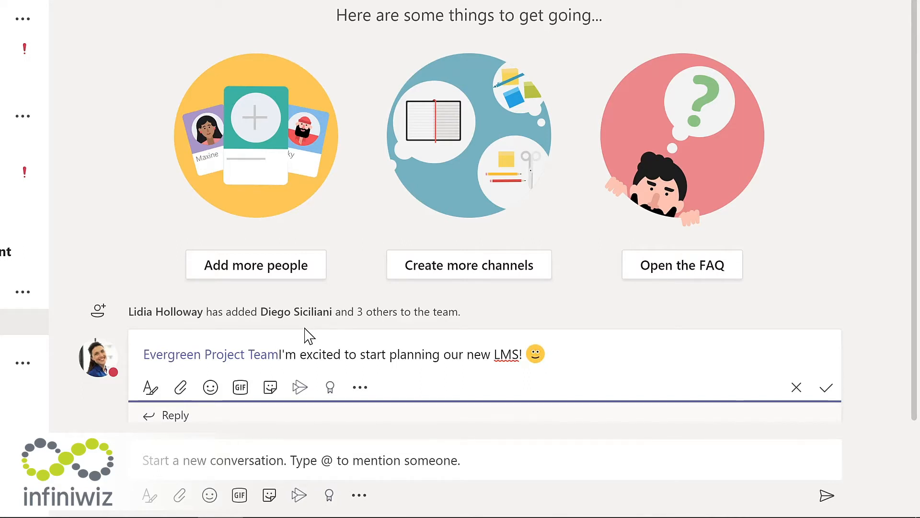
type(",")
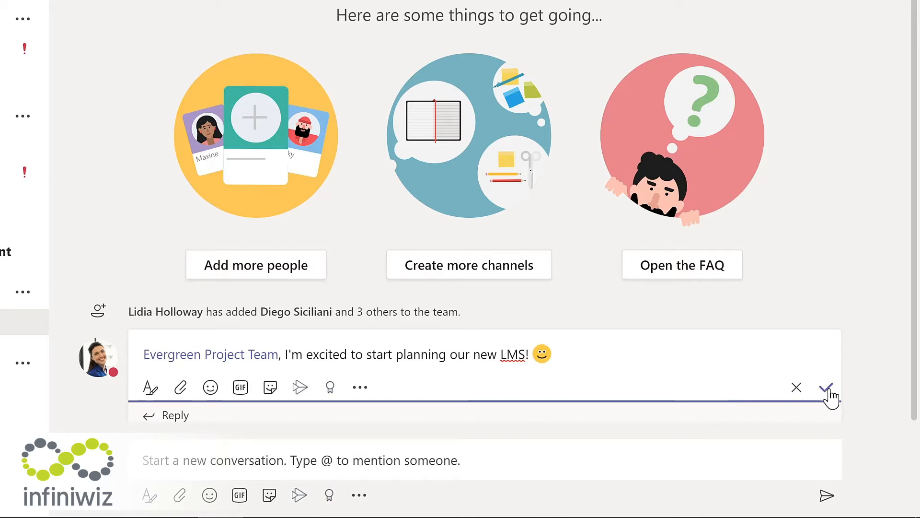
left_click(827, 387)
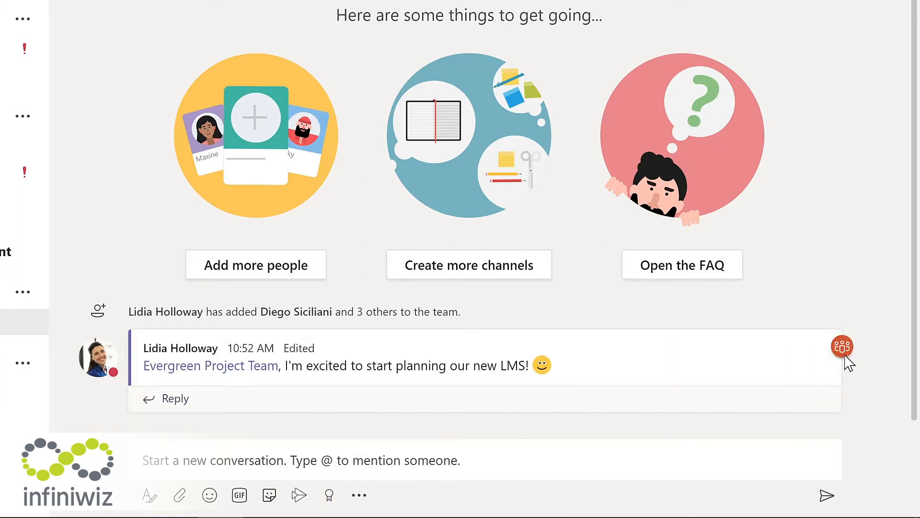
mouse_move(845, 352)
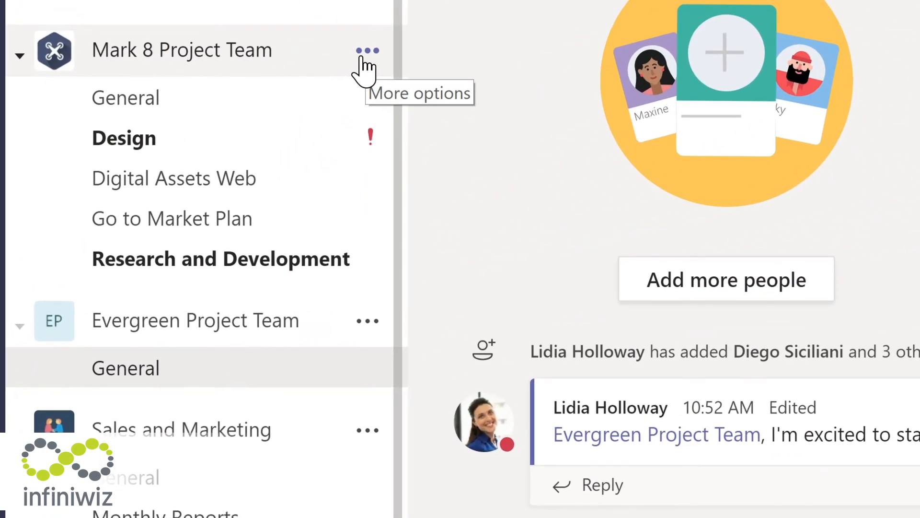
- Review the owners, members and guests, channels, and analytics on Mark 8 Project Team's management page
left_click(367, 51)
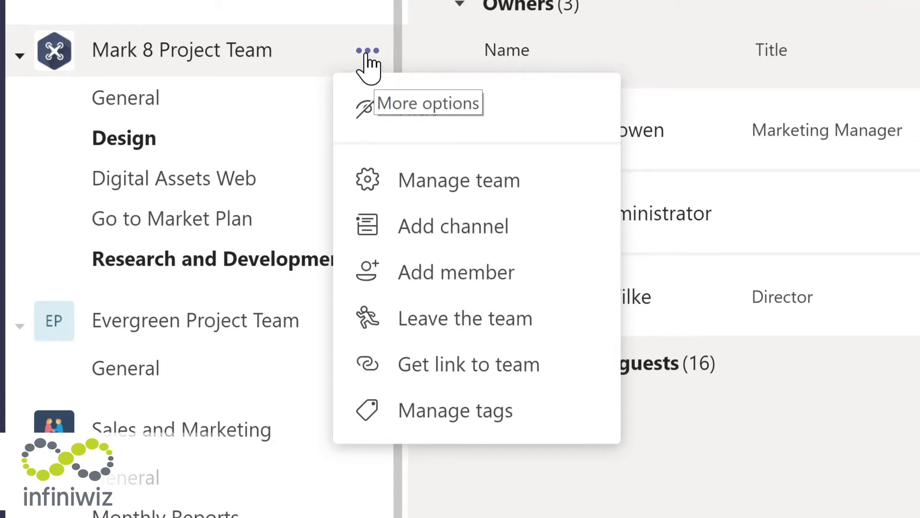
left_click(445, 186)
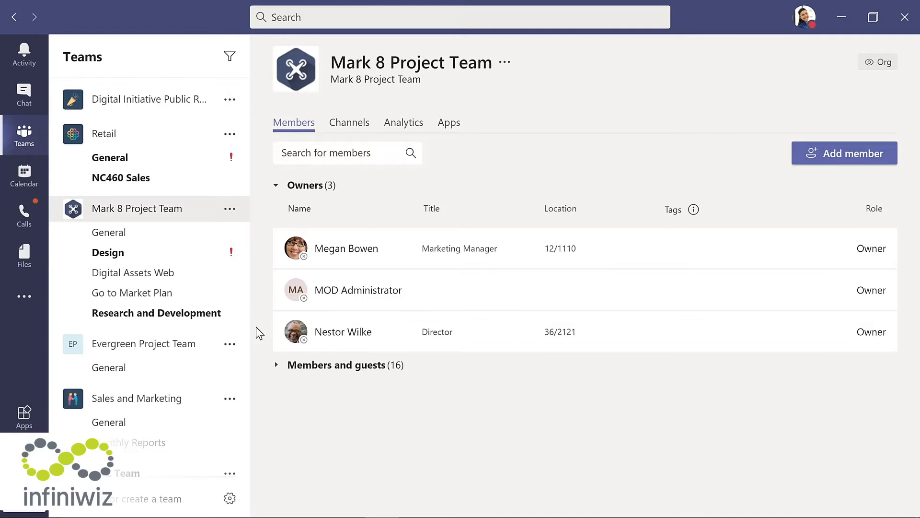
left_click(313, 370)
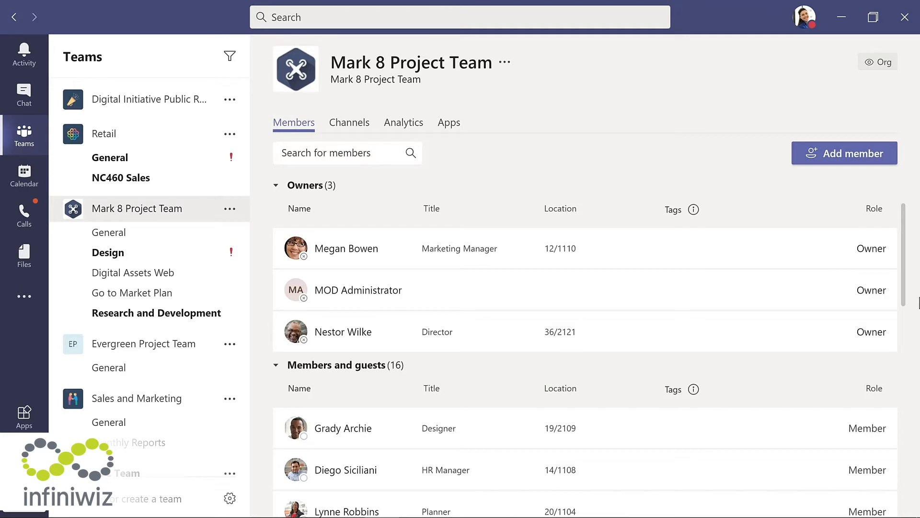
scroll(903, 288, "down", 3)
scroll(916, 384, "down", 5)
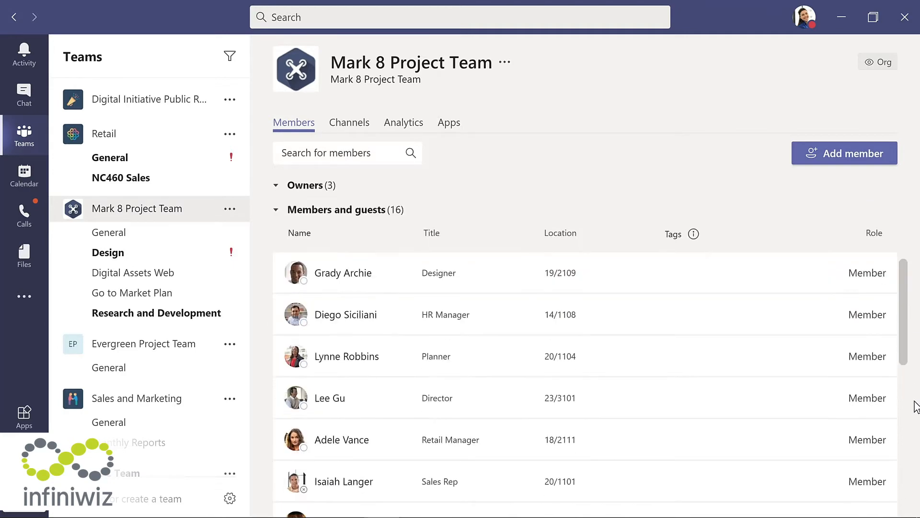
scroll(911, 494, "down", 5)
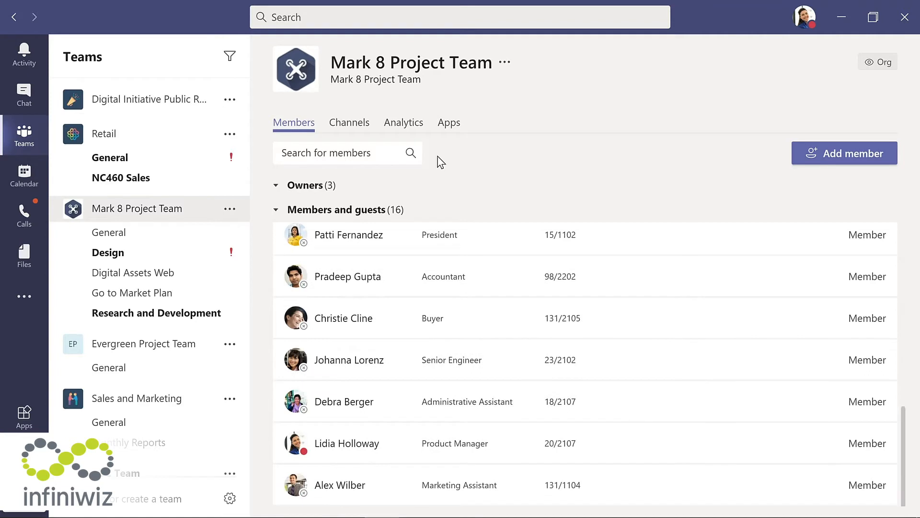
left_click(349, 126)
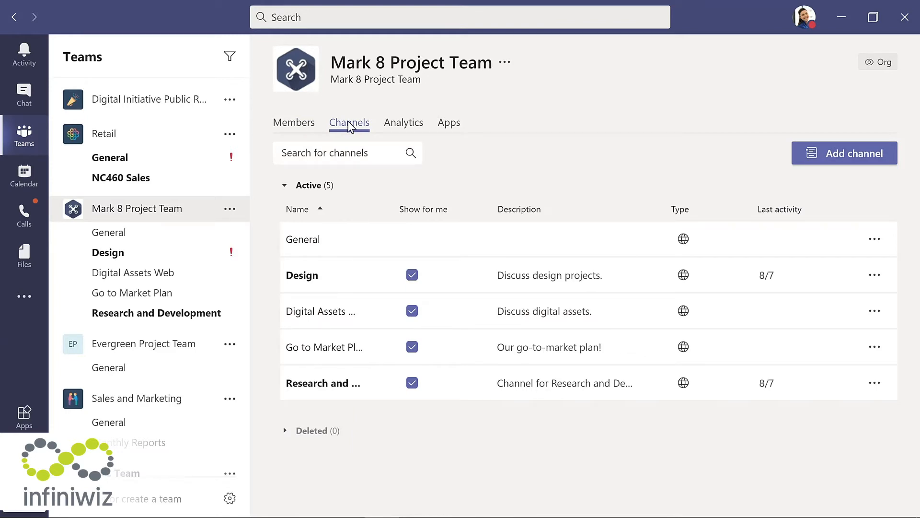
left_click(404, 128)
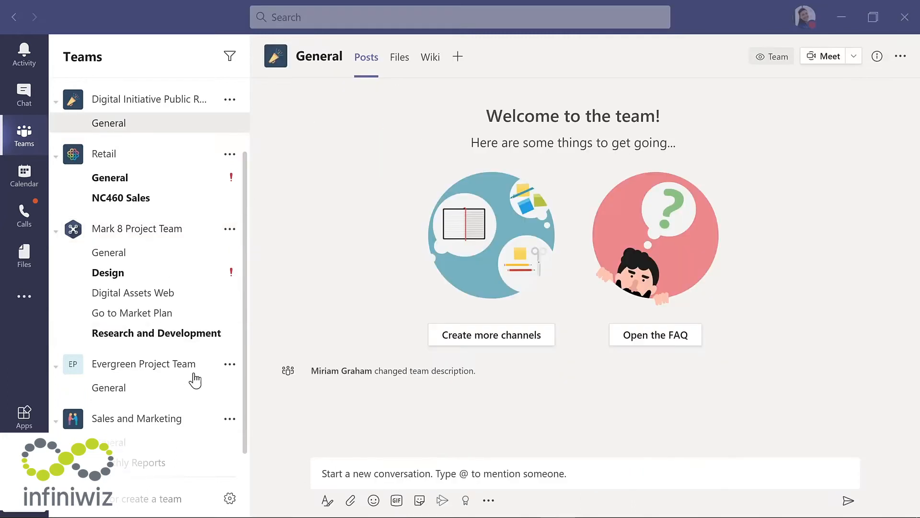
- Add the director to Evergreen Project Team as a new member
left_click(230, 365)
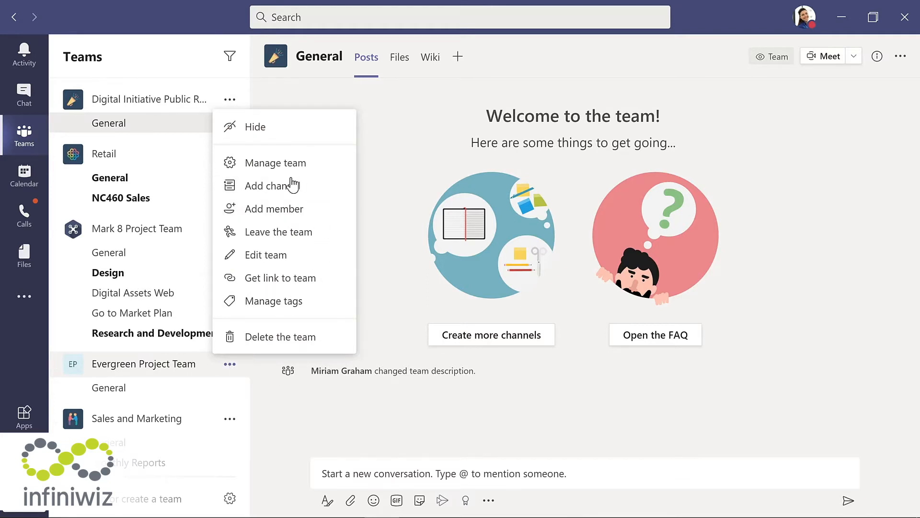
left_click(271, 211)
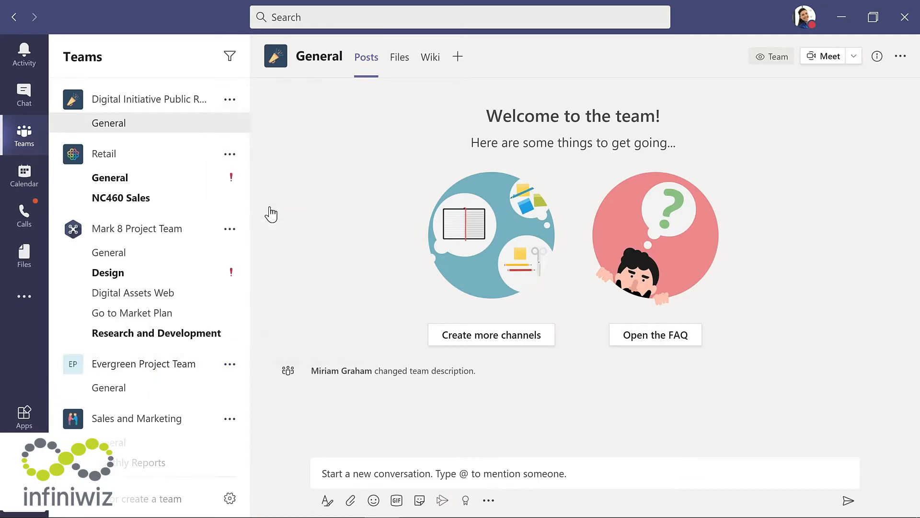
type("nestor")
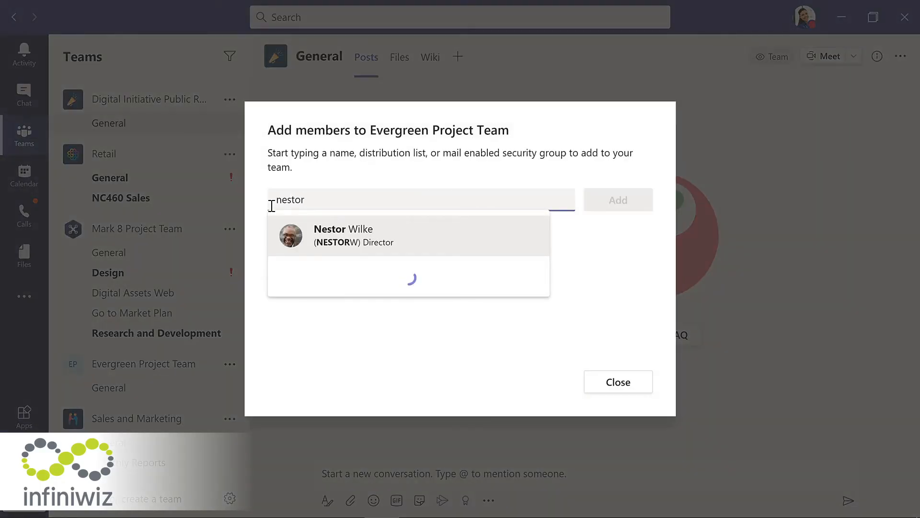
key("Return")
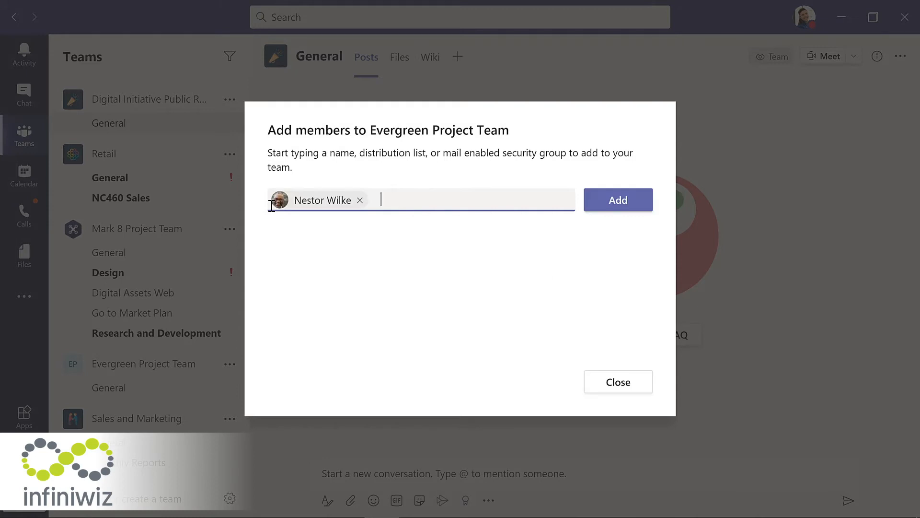
left_click(625, 207)
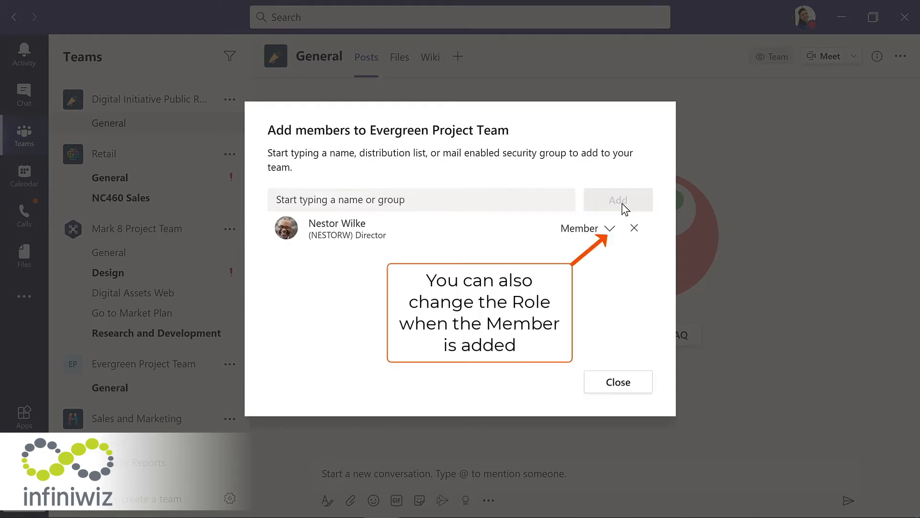
left_click(618, 380)
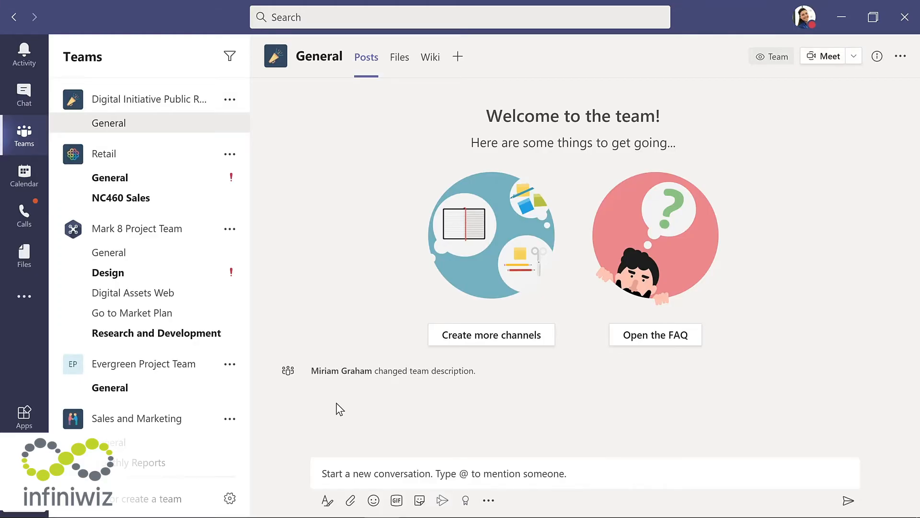
- Change the director's role to Owner in Evergreen Project Team's member management
left_click(231, 365)
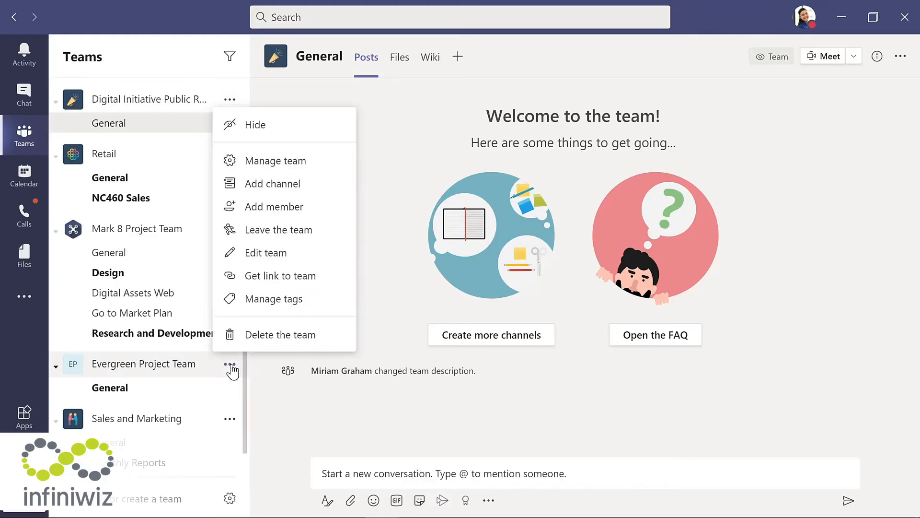
left_click(283, 162)
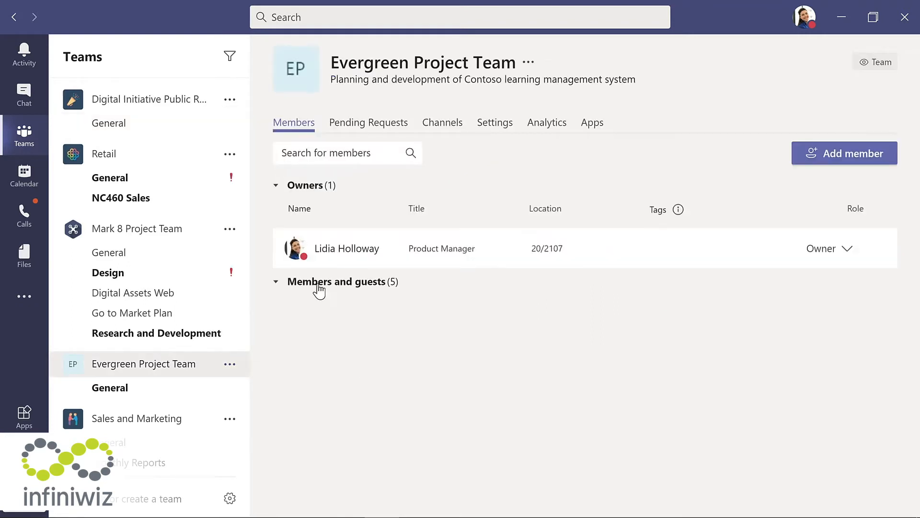
left_click(319, 288)
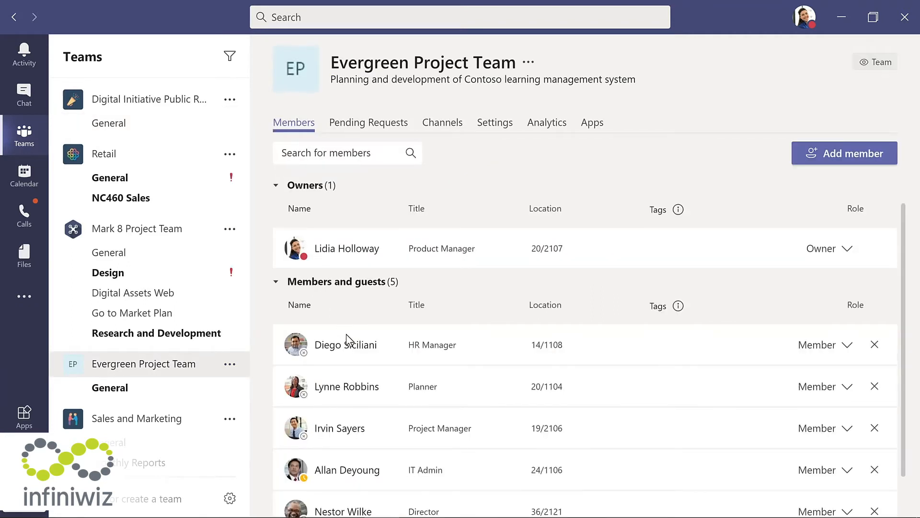
scroll(352, 352, "down", 1)
scroll(354, 358, "down", 1)
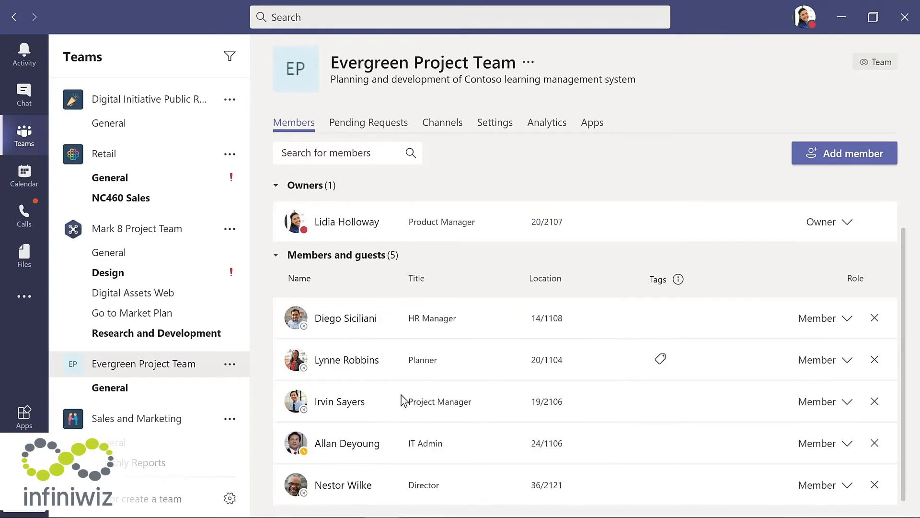
left_click(846, 485)
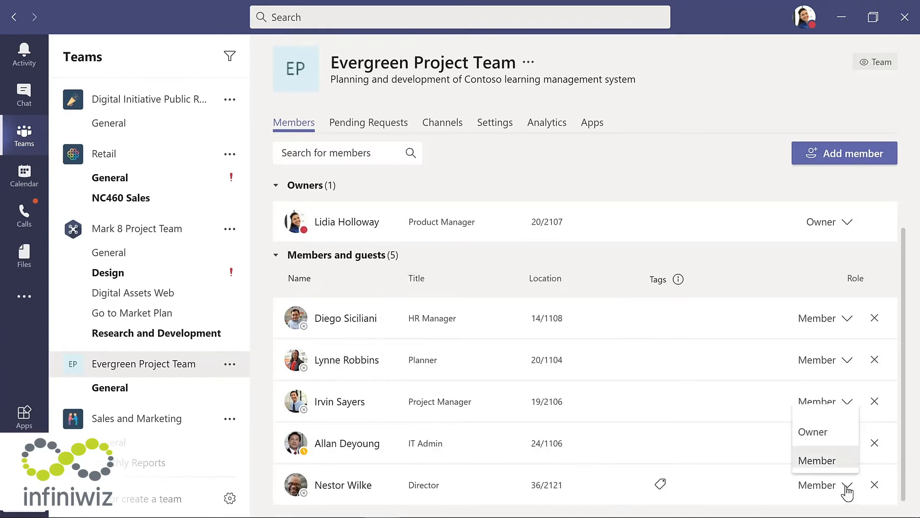
left_click(814, 432)
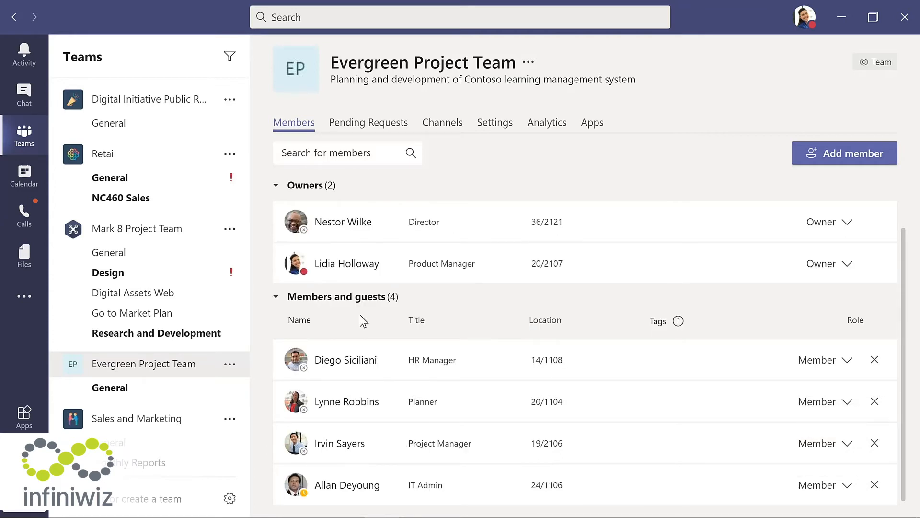
- Start an announcement in Evergreen Project Team's General channel with a headline welcoming the new director by first name on a dark teal background
left_click(123, 386)
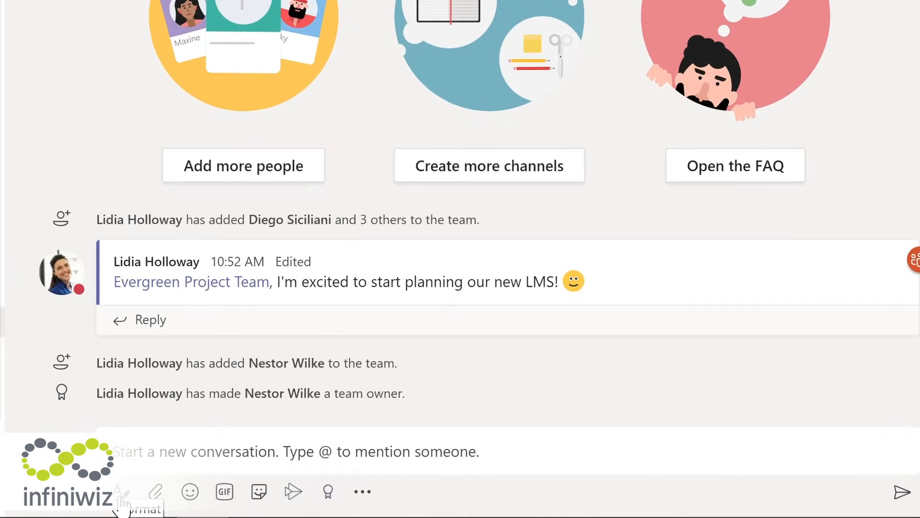
left_click(120, 494)
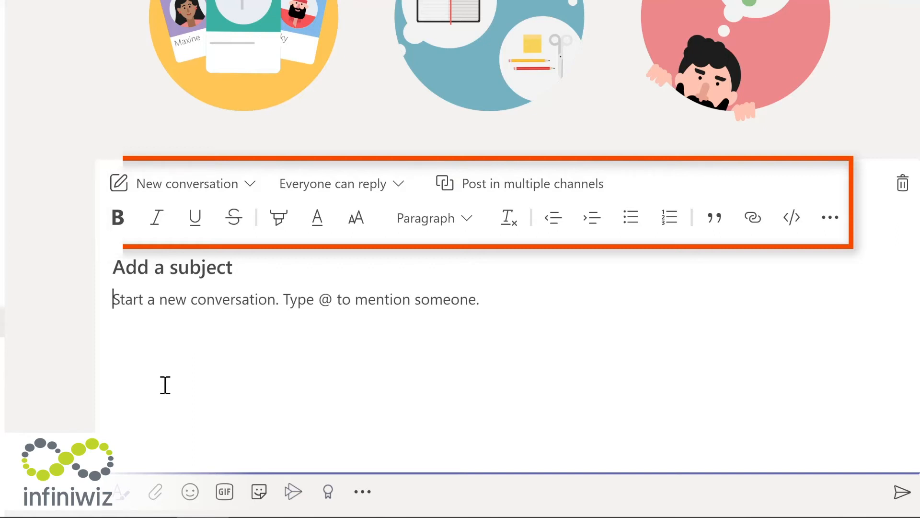
left_click(250, 184)
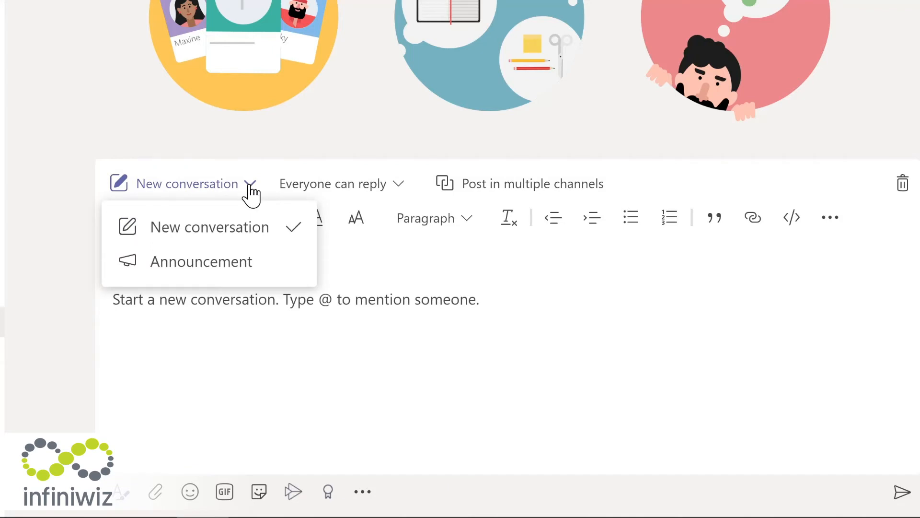
left_click(212, 262)
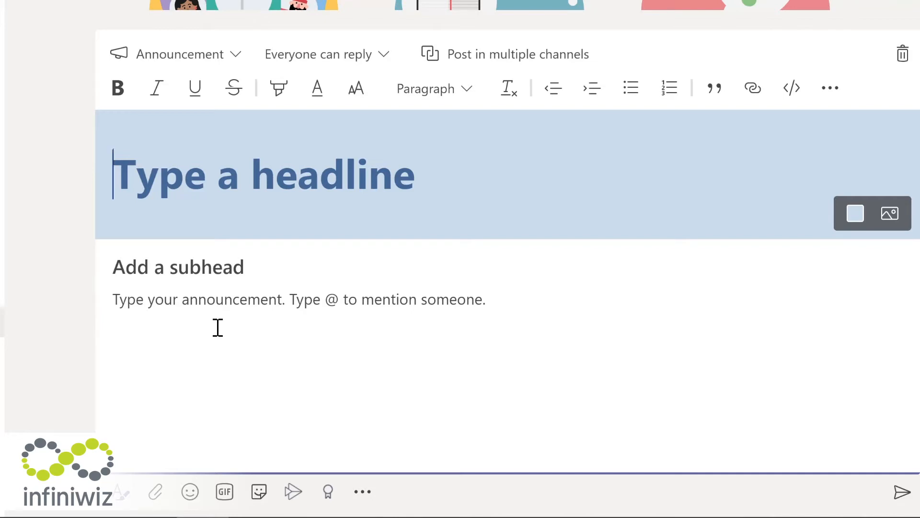
type("Welcome Nestor!")
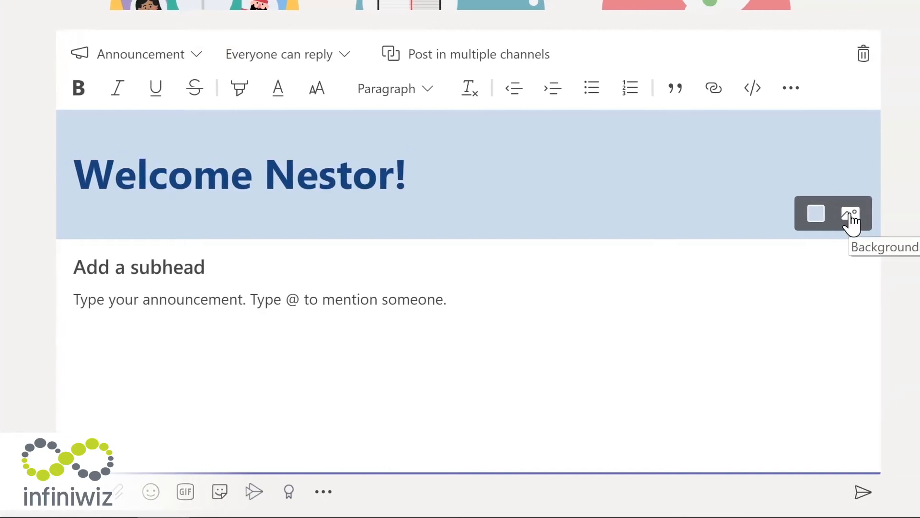
left_click(805, 215)
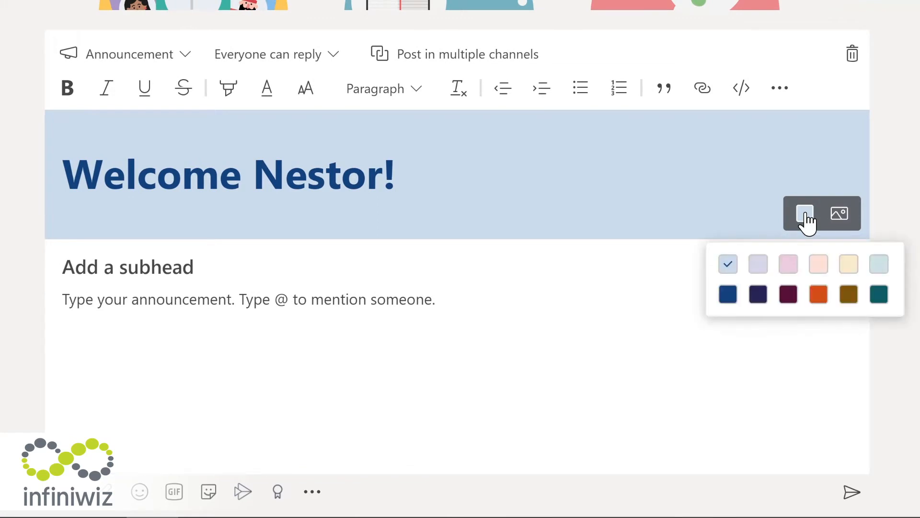
left_click(879, 295)
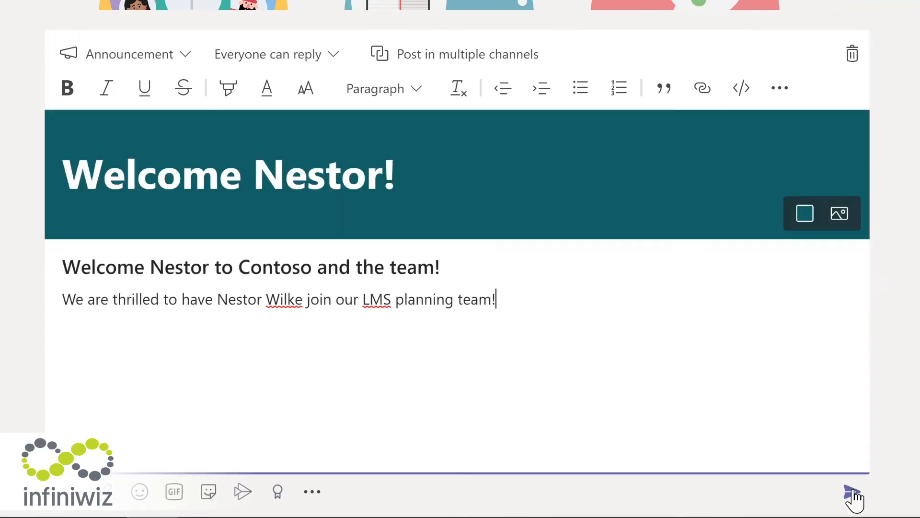
- Post the welcome announcement for the new director in Evergreen Project Team's General channel
left_click(851, 492)
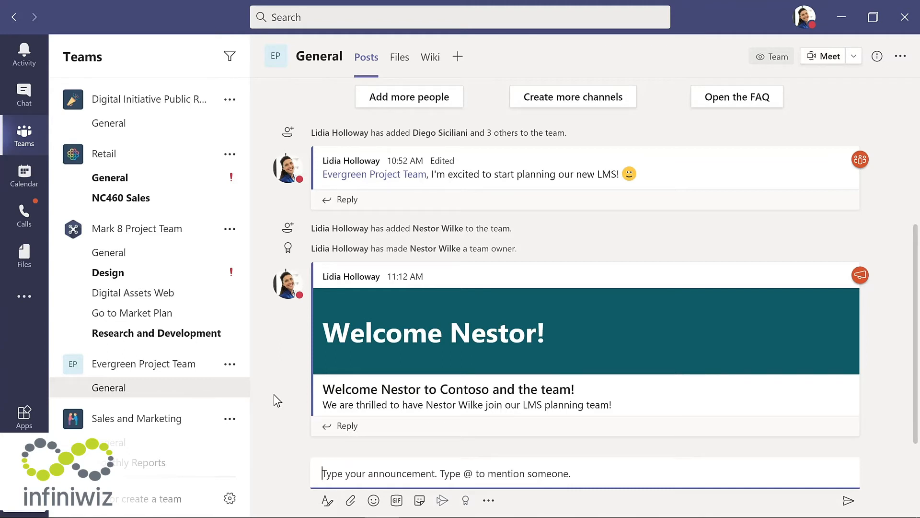
- Create a Standard channel named Design in Evergreen Project Team, described as "Design and planning of LMS" and automatically shown in everyone's channel list
left_click(229, 366)
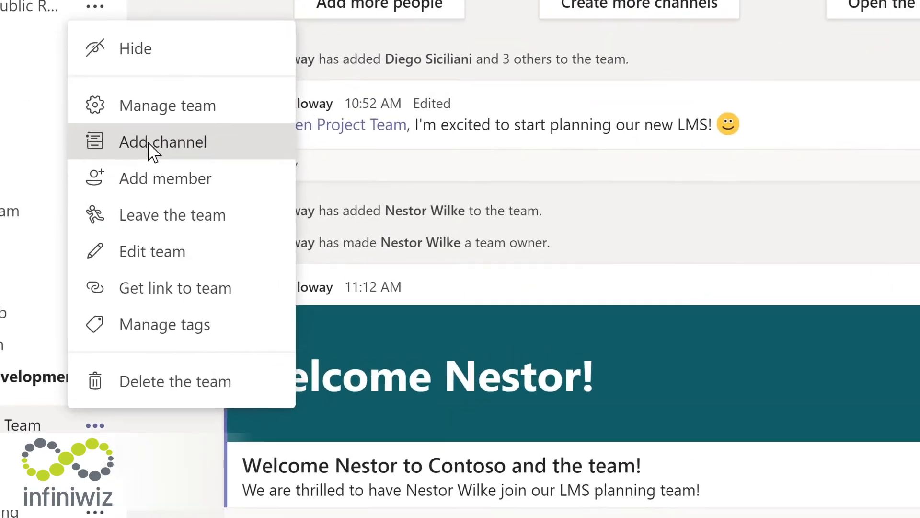
left_click(258, 187)
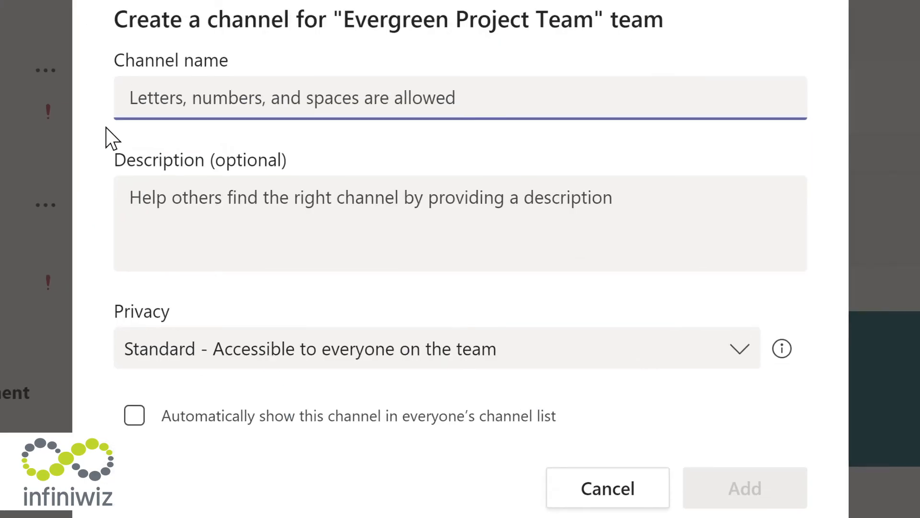
type("D")
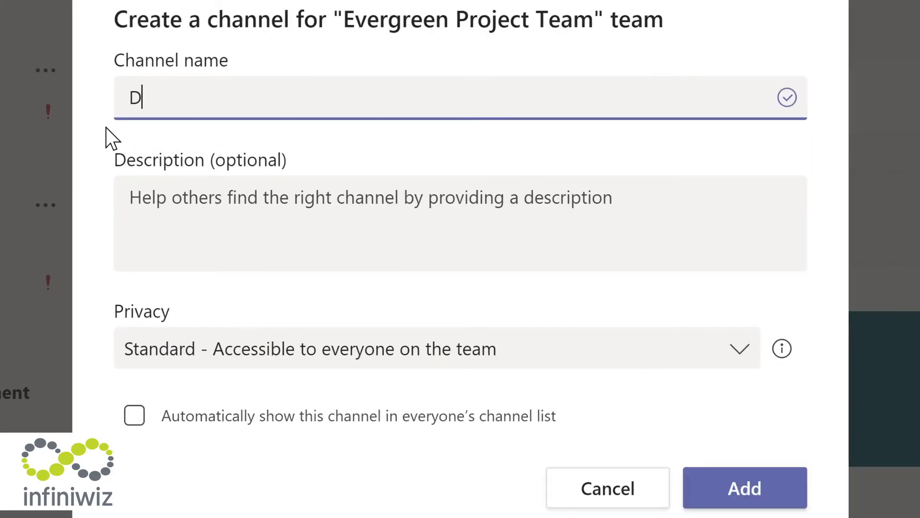
type("esign")
left_click(143, 196)
type("Design and planning of LMS")
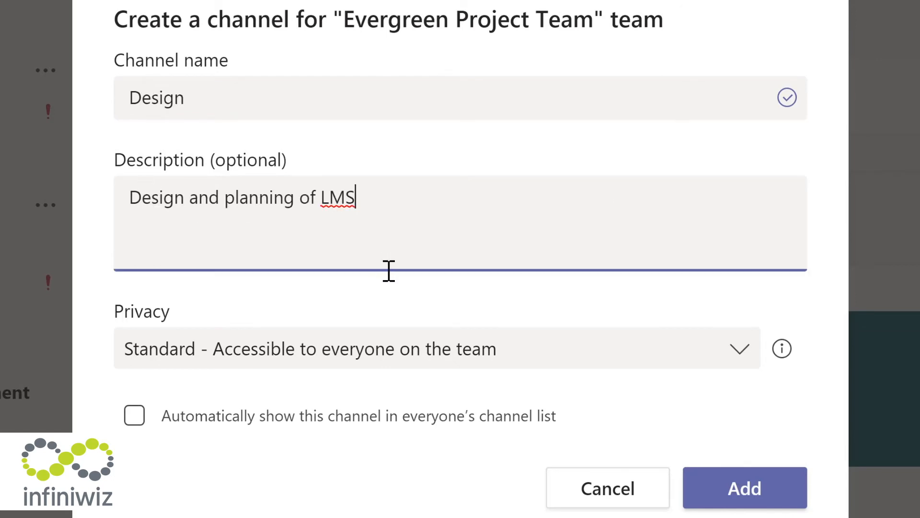
left_click(743, 357)
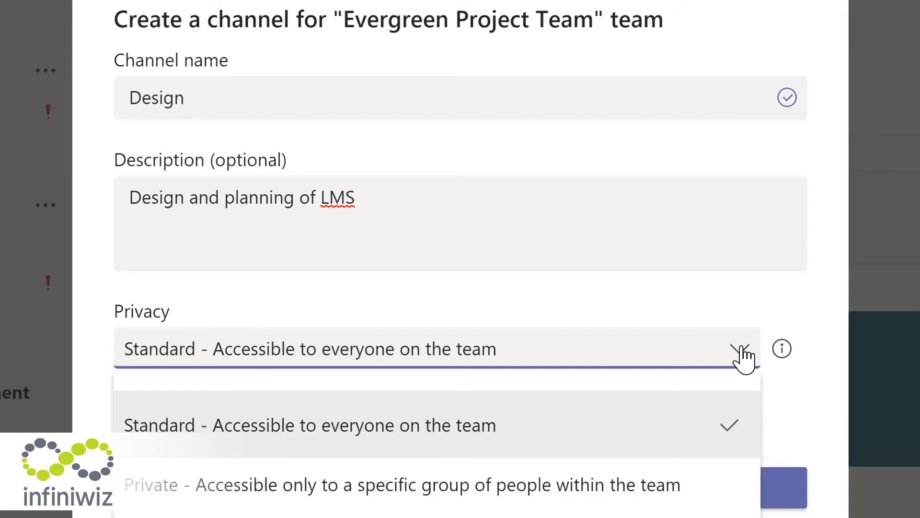
left_click(702, 300)
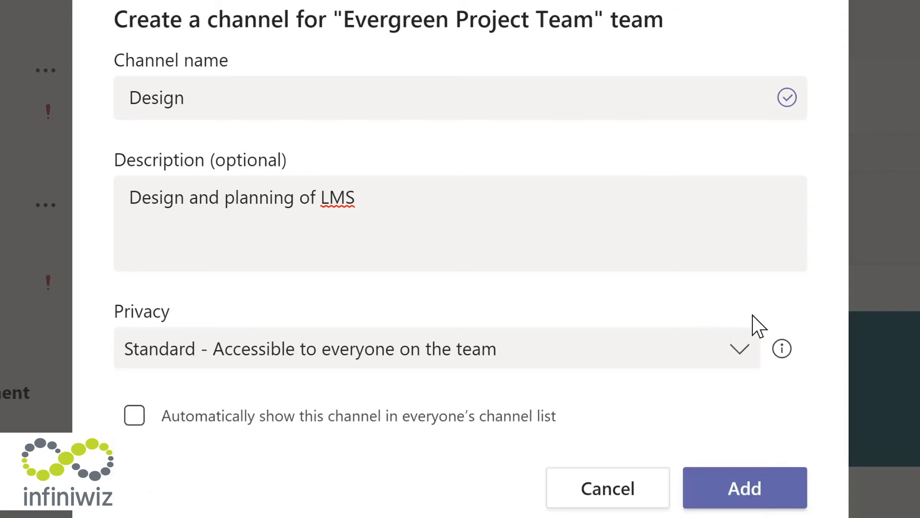
left_click(135, 417)
left_click(756, 485)
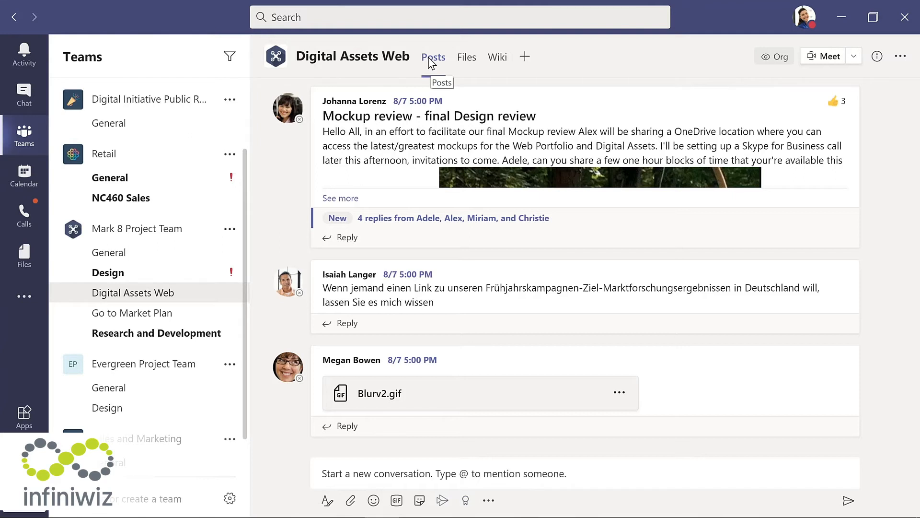
- Examine the Digital Assets Web channel's files, the available actions and opening options for Product Launch.pptx, and the channel's wiki
left_click(470, 61)
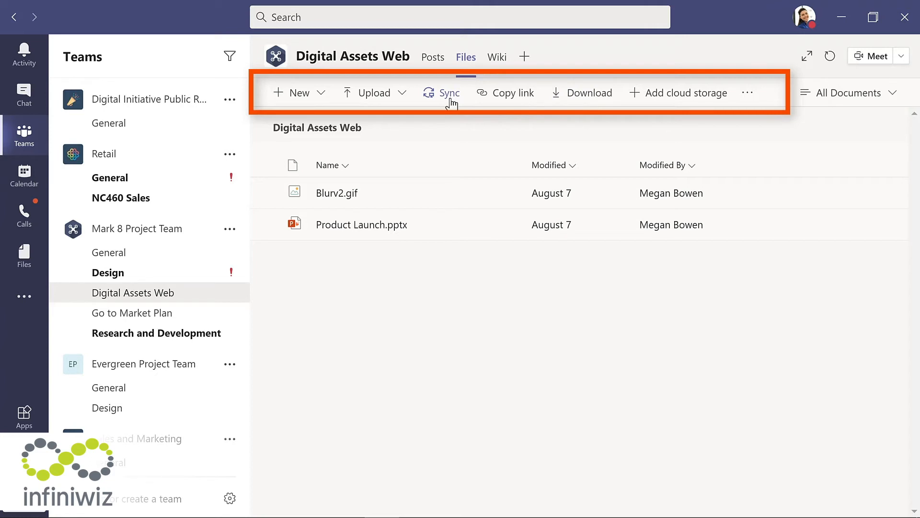
left_click(505, 226)
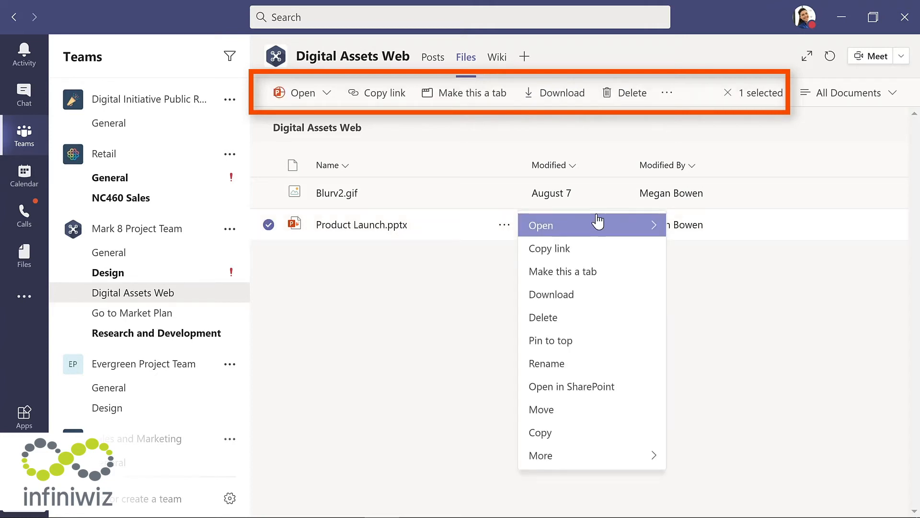
mouse_move(653, 230)
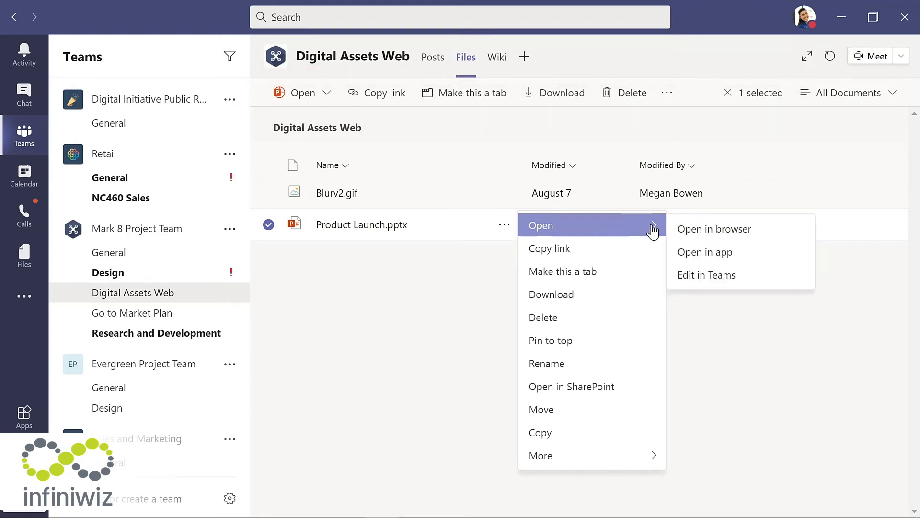
left_click(491, 122)
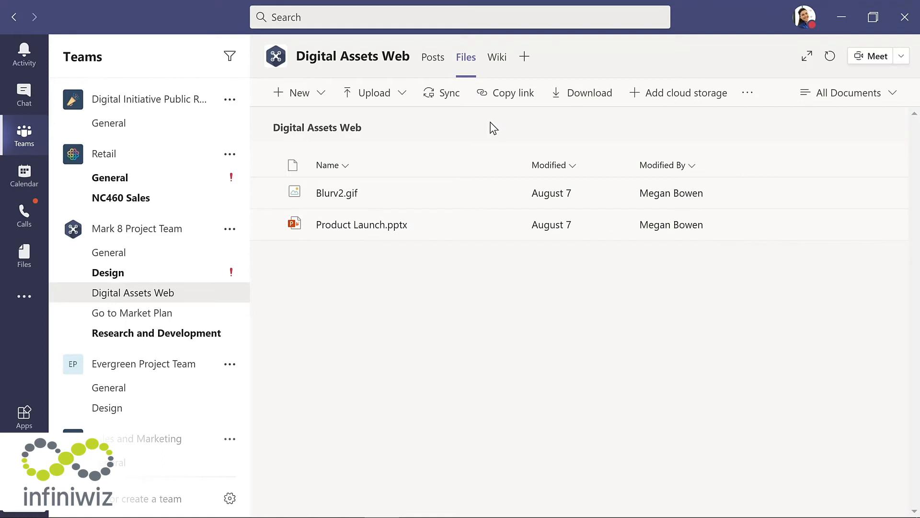
left_click(497, 62)
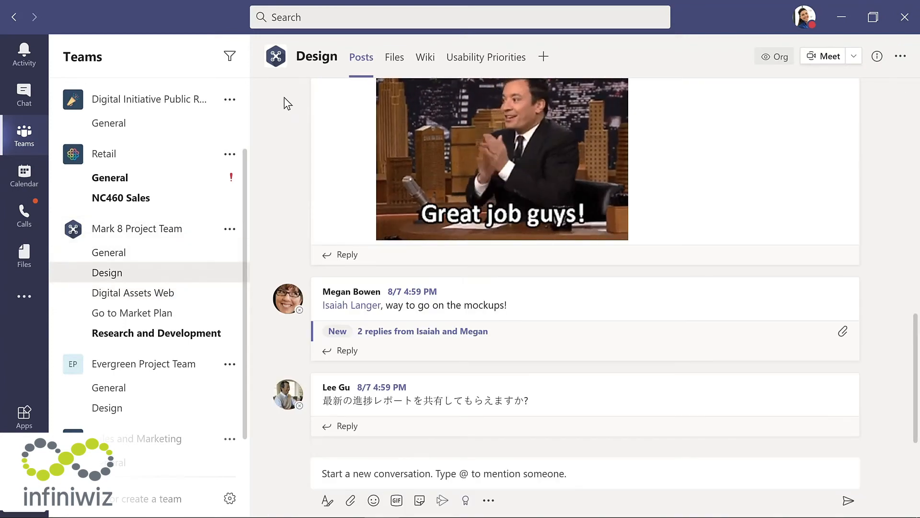
- View the Usability Priorities document in Mark 8 Project Team's Design channel and look at the options for adding another tab
left_click(485, 60)
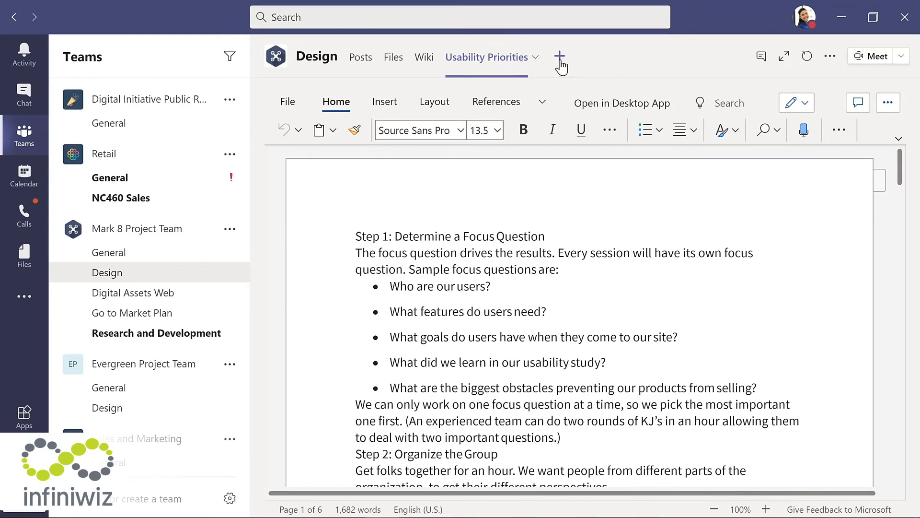
left_click(559, 62)
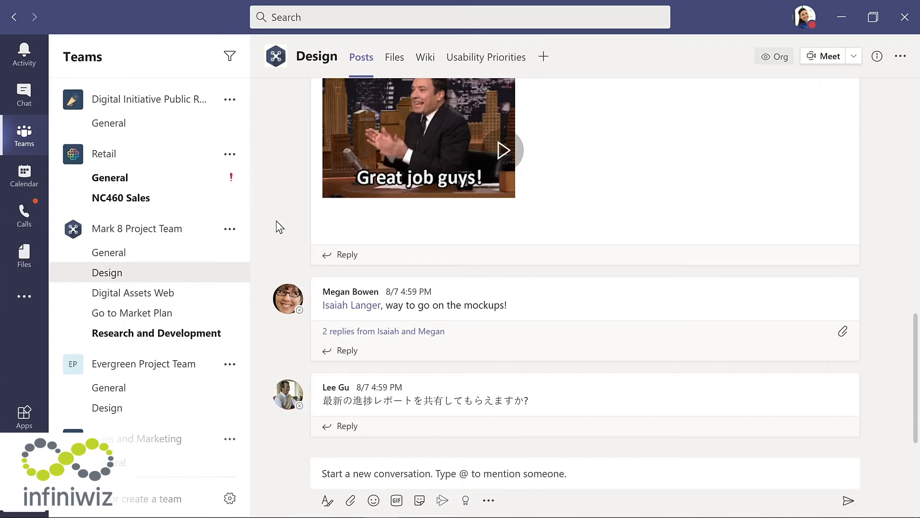
- Reply "Great job with a tight deadline!" to the mockups post in Mark 8 Project Team's Design channel
left_click(344, 351)
type("Great job with")
type("a ")
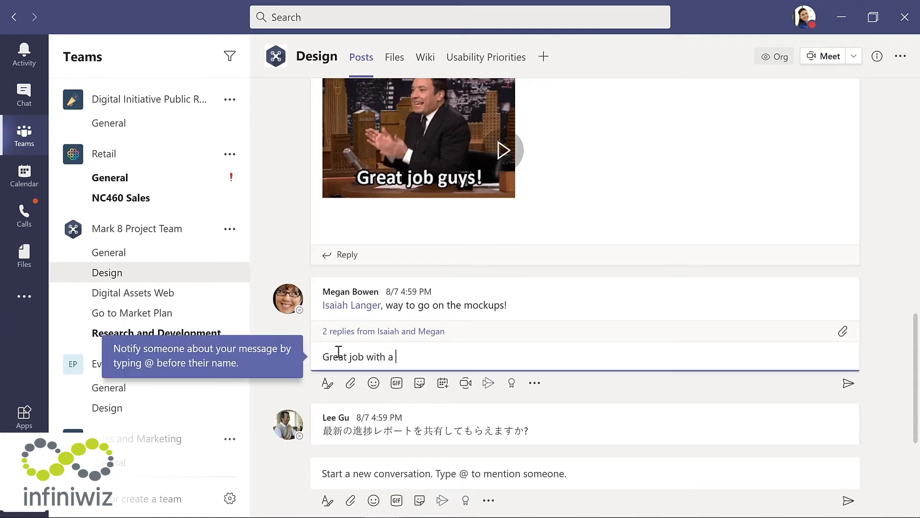
type("tight deadline!")
key("Return")
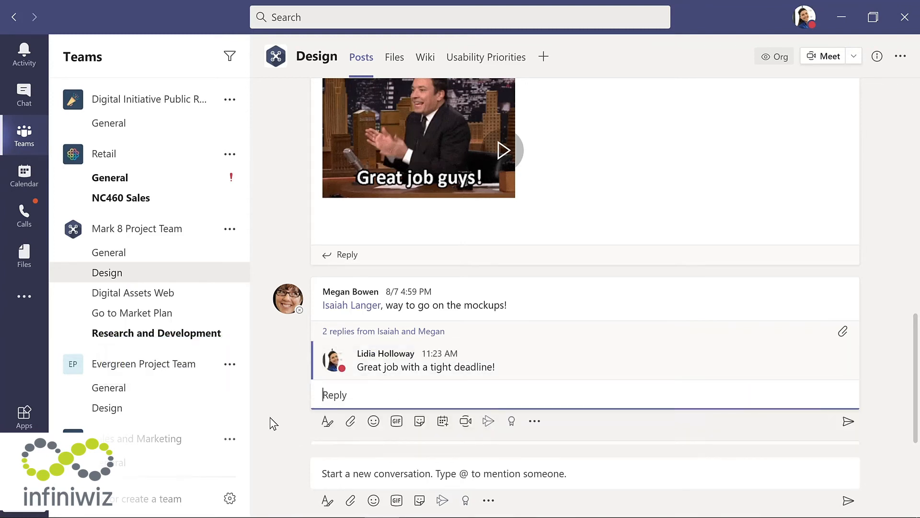
- Post "please review this presentation for our upcoming meeting." mentioning the Design channel, with Contoso Marketing Principles-2021.pptx attached from the computer
left_click(331, 476)
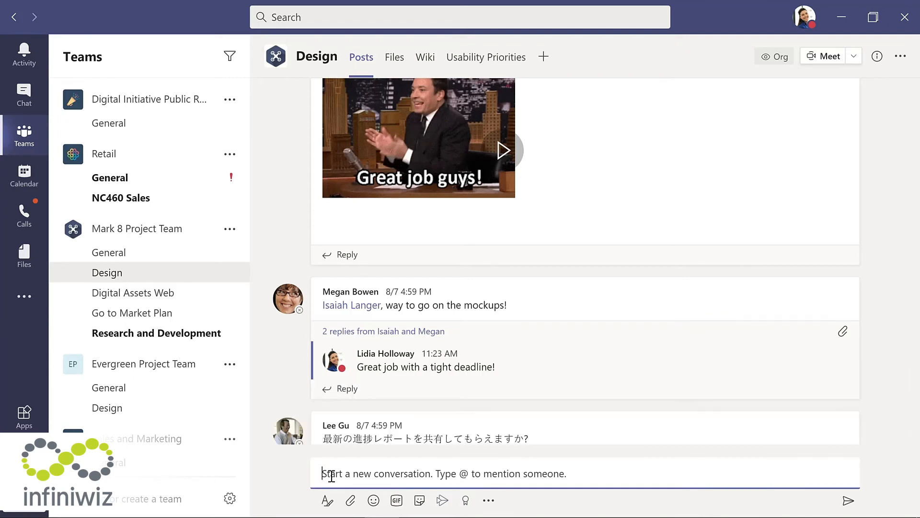
left_click(350, 501)
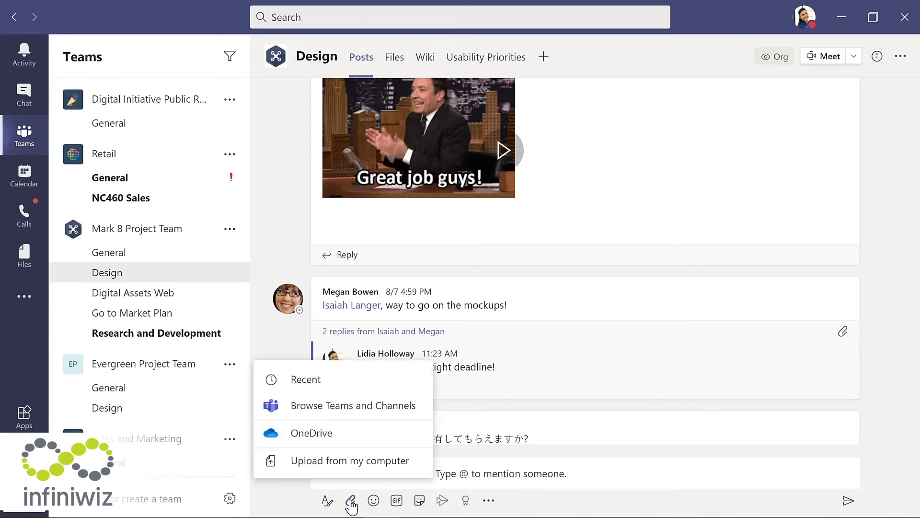
left_click(349, 461)
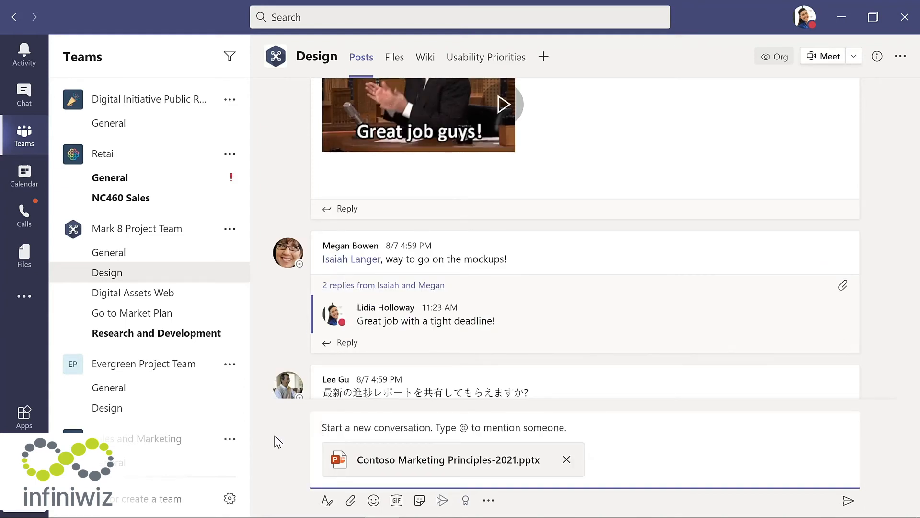
type("@")
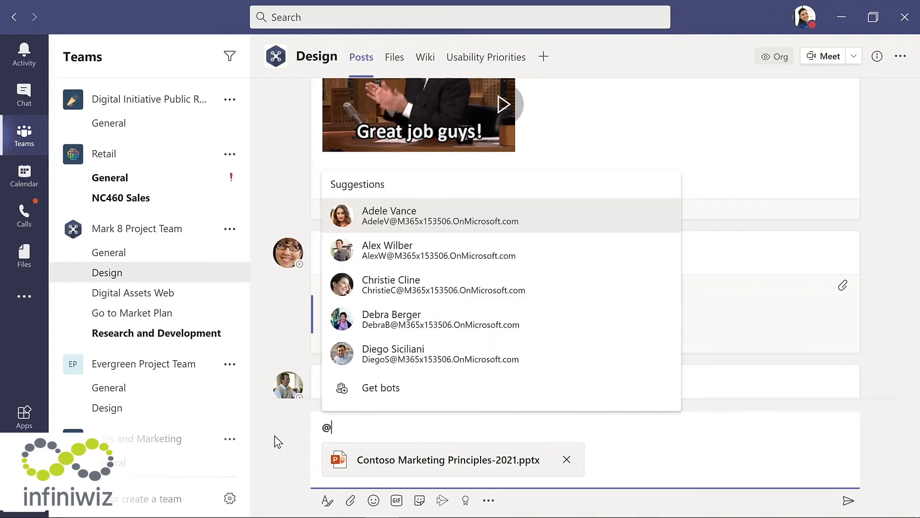
type("chann")
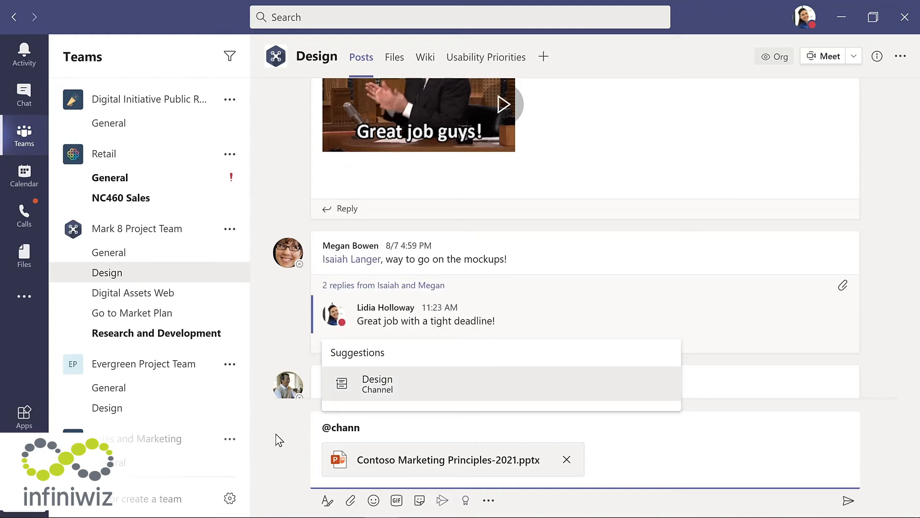
left_click(389, 391)
type(", please review this presentation for our upcoming meeting.")
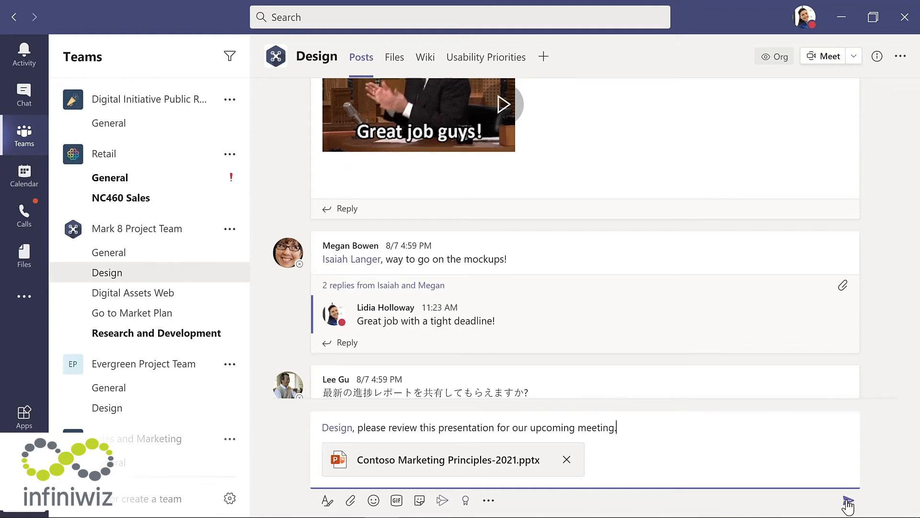
left_click(848, 501)
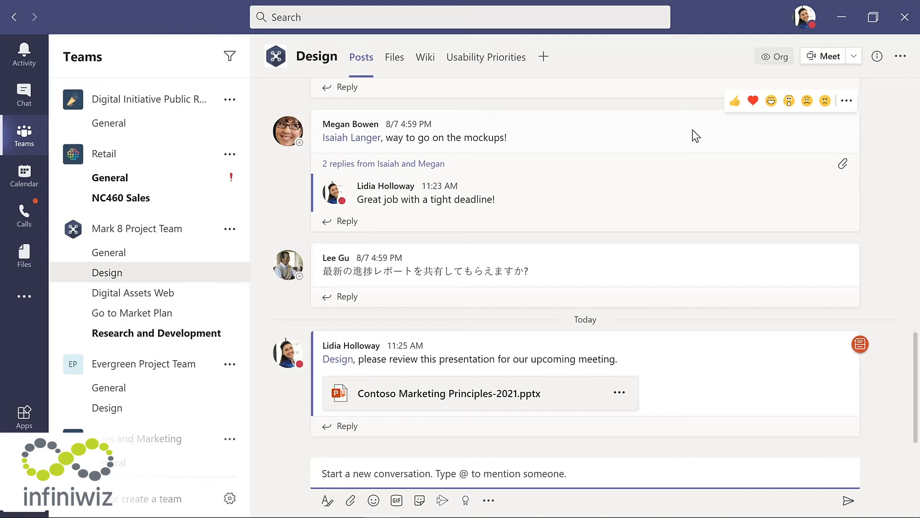
- Add a heart reaction to the mockups post and look over its additional message options
left_click(754, 103)
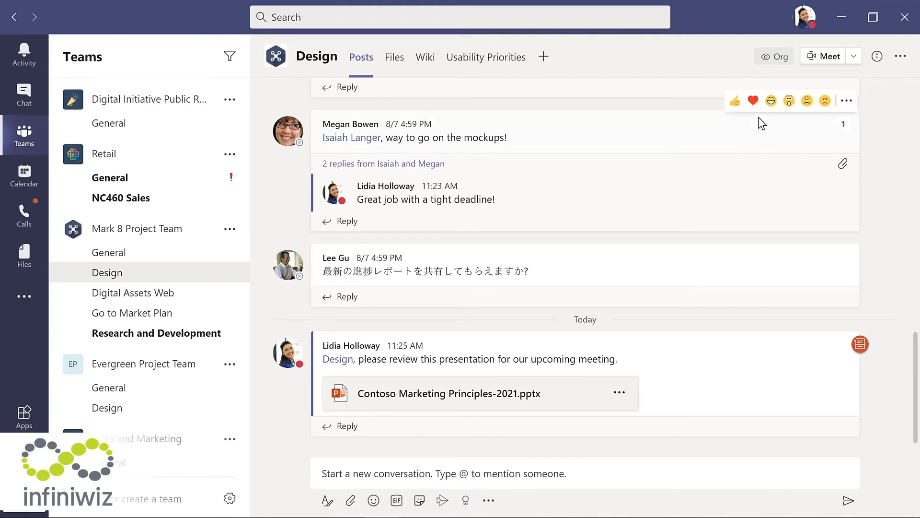
left_click(847, 102)
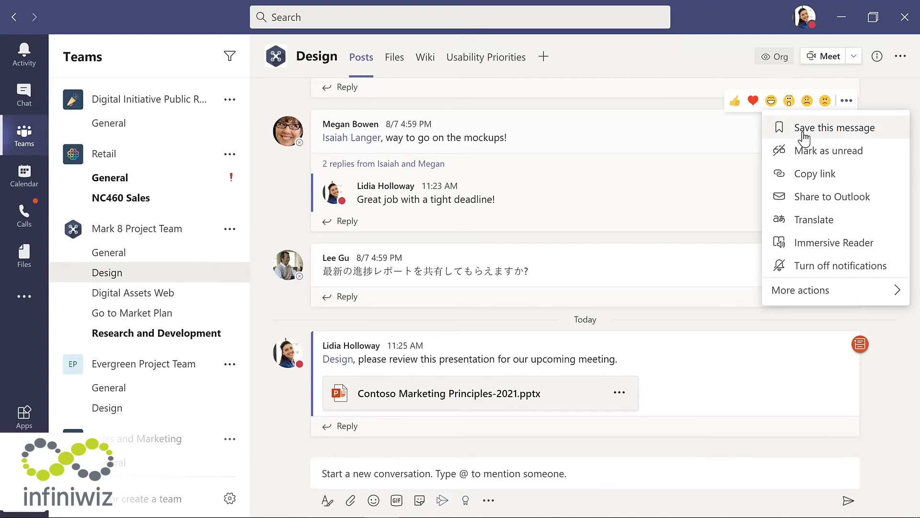
left_click(705, 137)
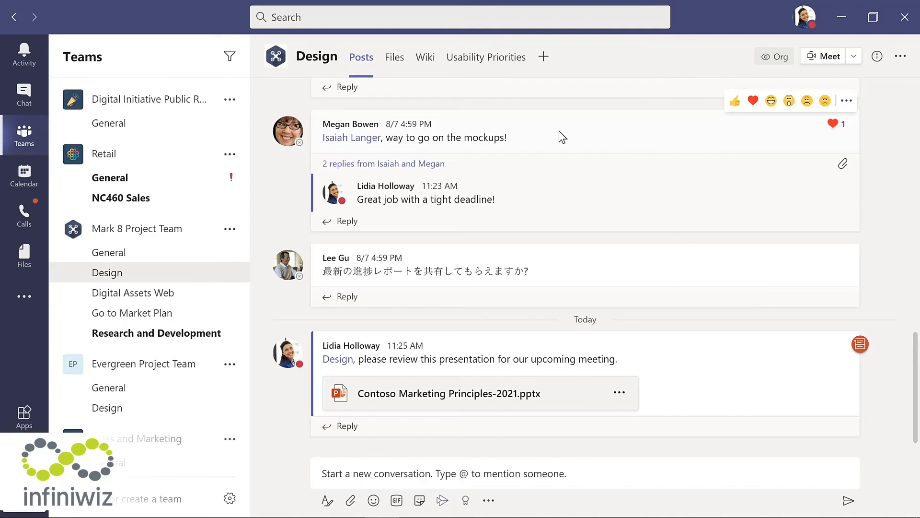
- Start a private chat with the IT admin and send "What's the update on the new laptops for my project team?"
left_click(24, 95)
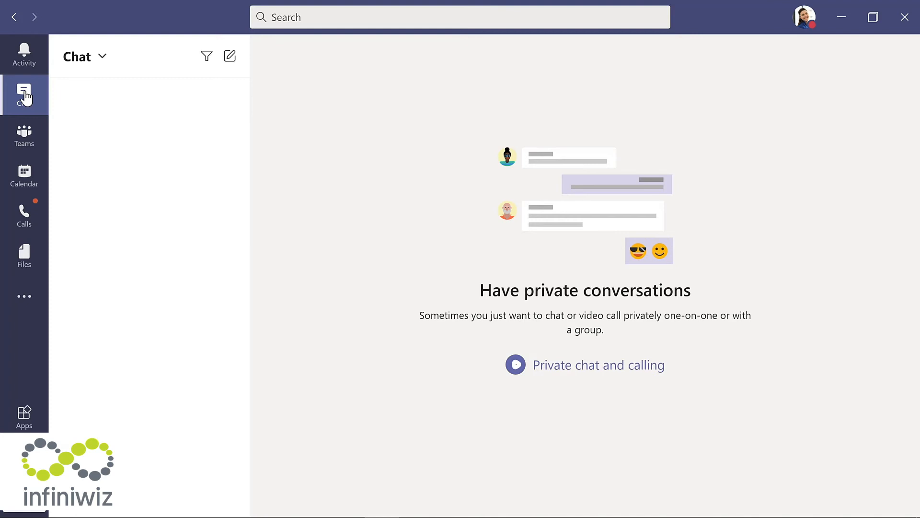
left_click(230, 57)
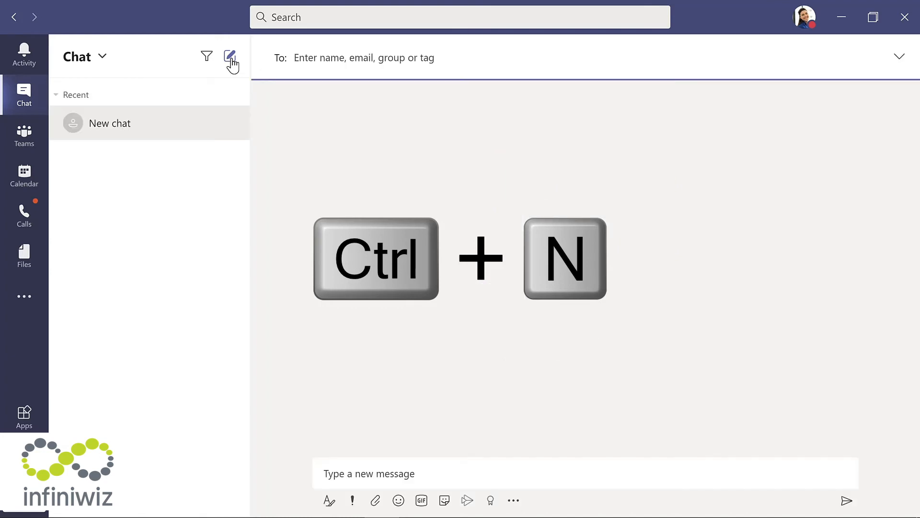
type("all")
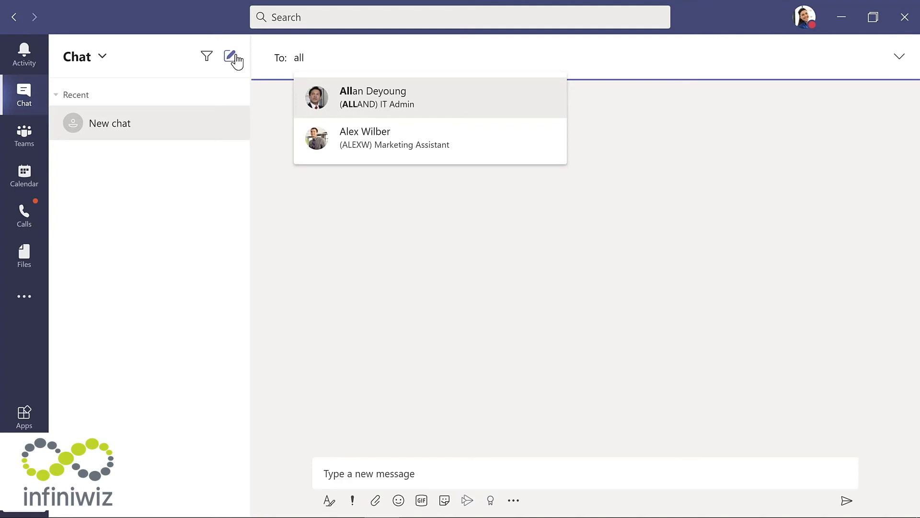
key("Return")
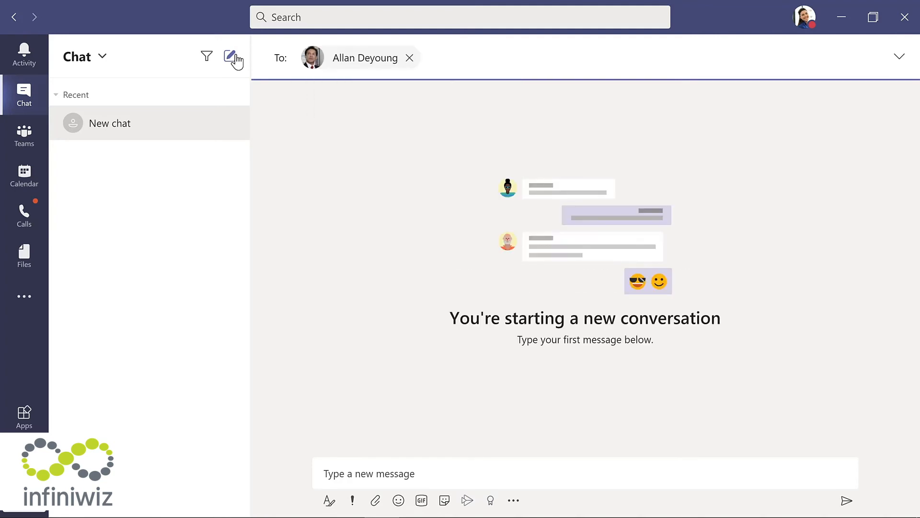
left_click(369, 467)
type("What's the update on the new laptops for my project team?")
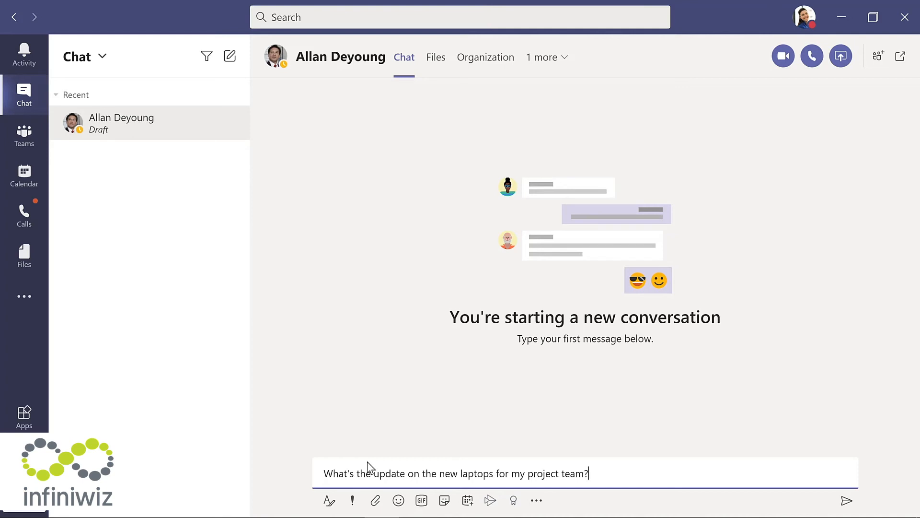
key("Return")
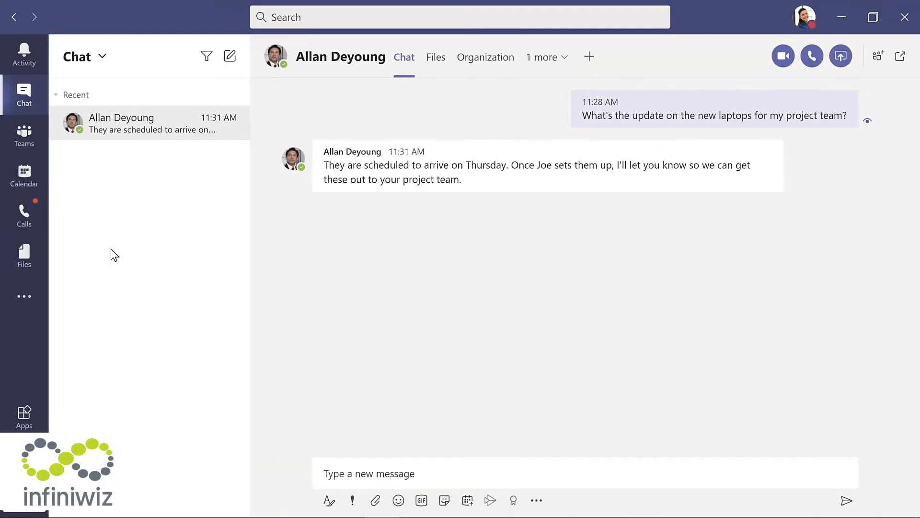
- Search the GIFs for "yay" and insert the one of three people celebrating at a door into the chat reply
left_click(421, 499)
type("yay")
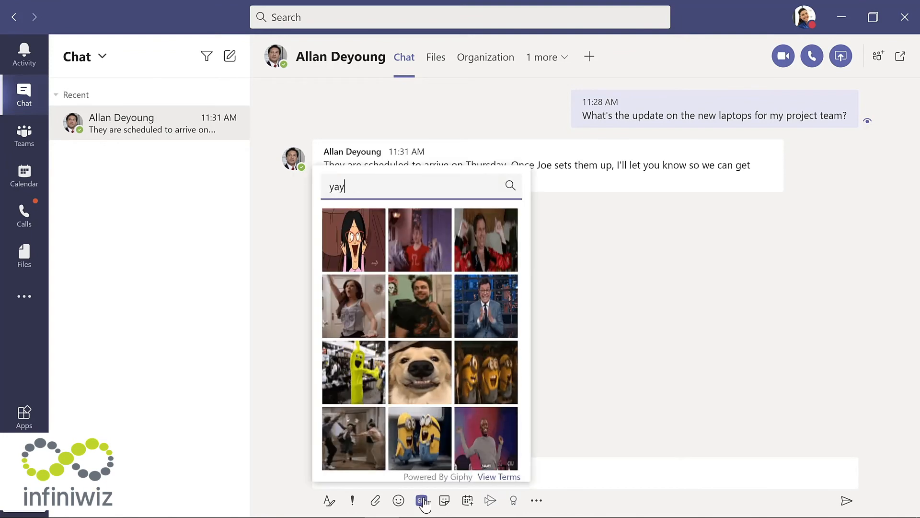
left_click(351, 438)
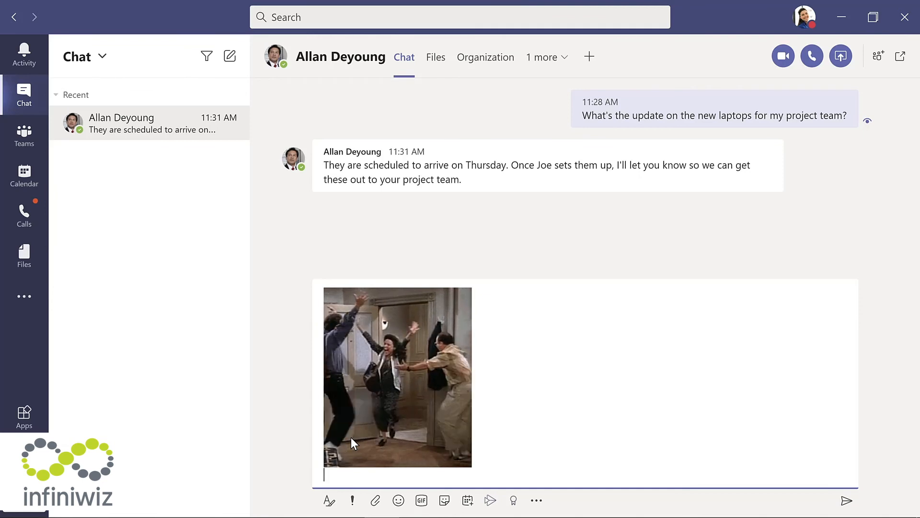
- Add "Thanks so much!" below the GIF in the chat reply and send it
type("Thanks")
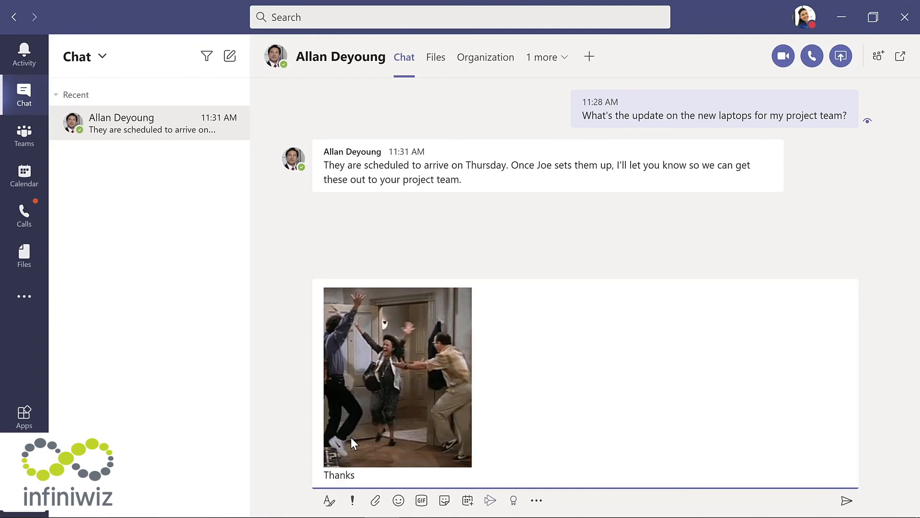
type(" so muc")
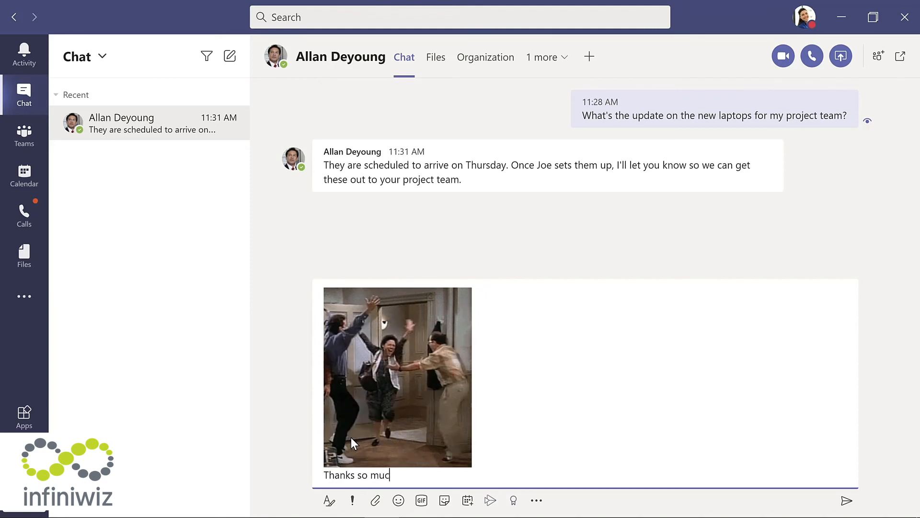
type("h!")
key("Return")
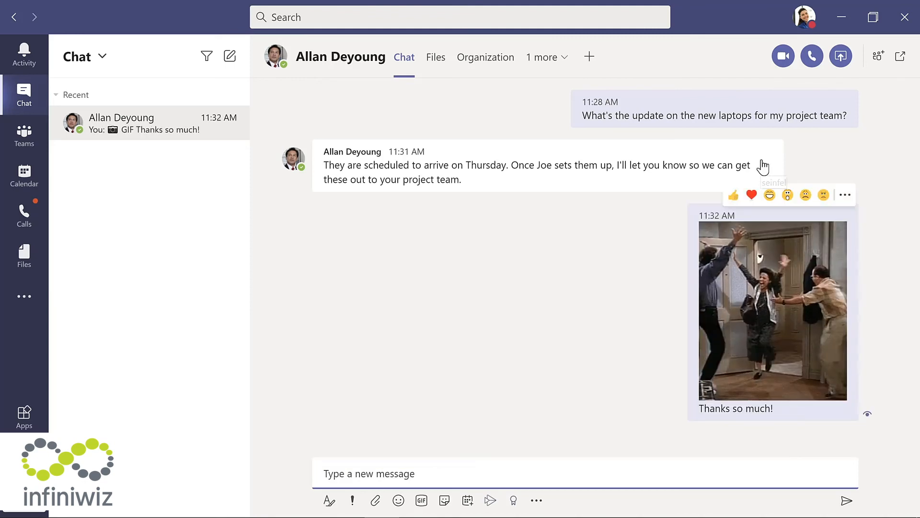
- React with the laughing emoji to the IT admin's message about the laptop delivery and pin the chat
mouse_move(752, 165)
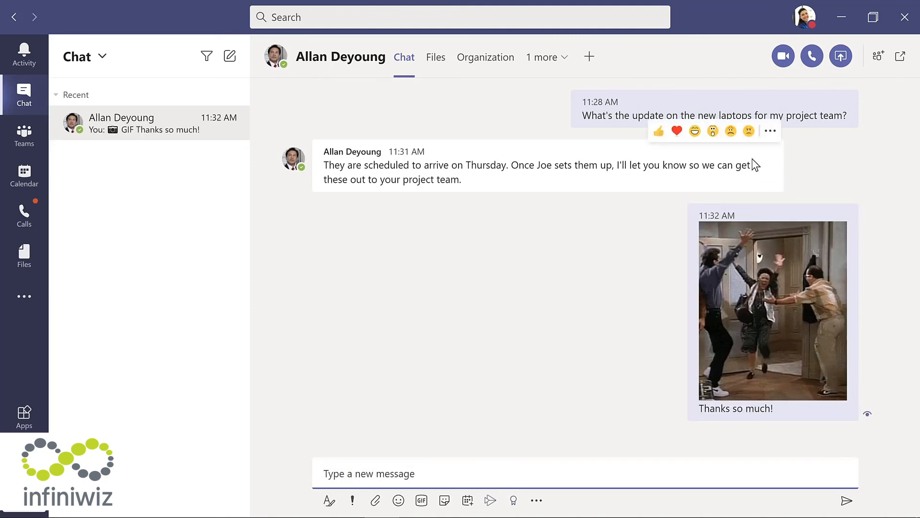
left_click(695, 132)
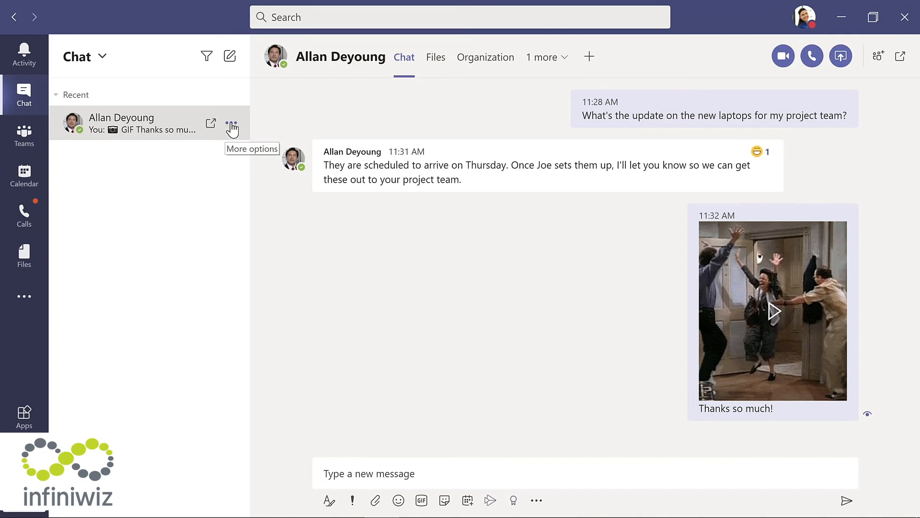
left_click(232, 126)
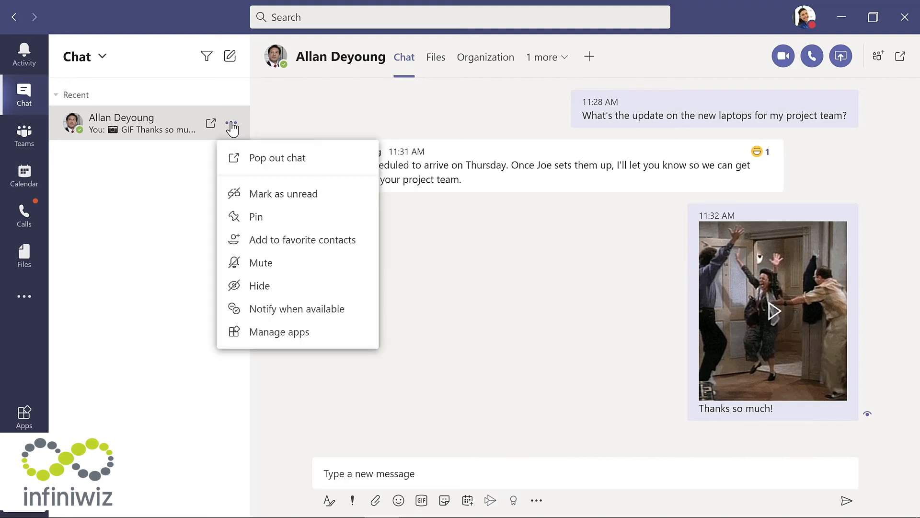
left_click(252, 221)
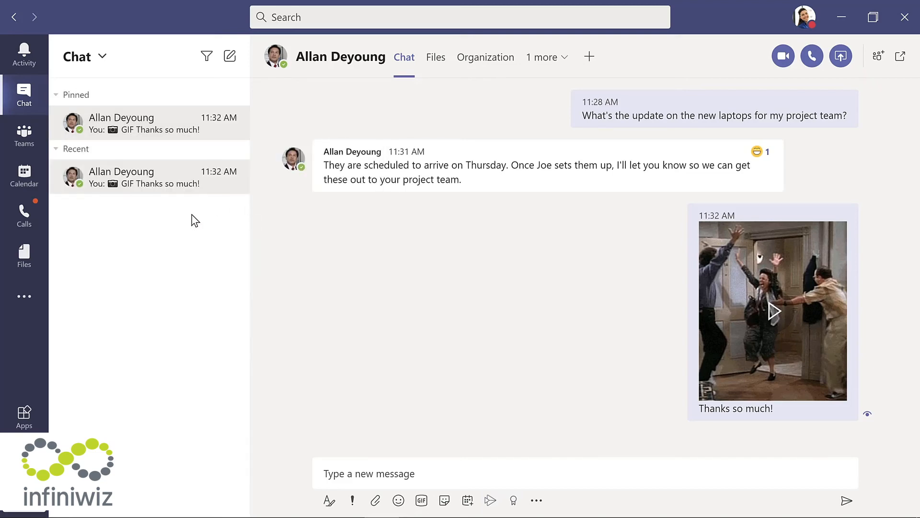
- Open the calendar, view it as a full week, and return it to the work week view
left_click(24, 176)
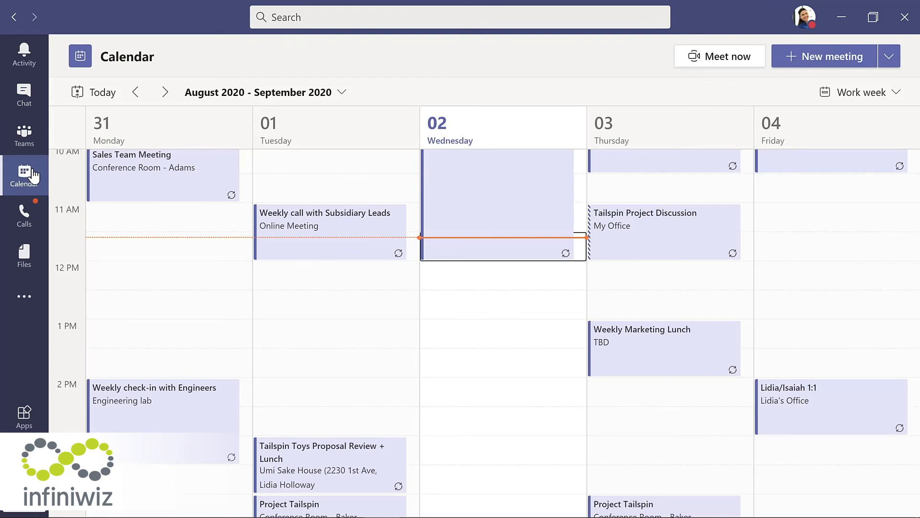
left_click(894, 96)
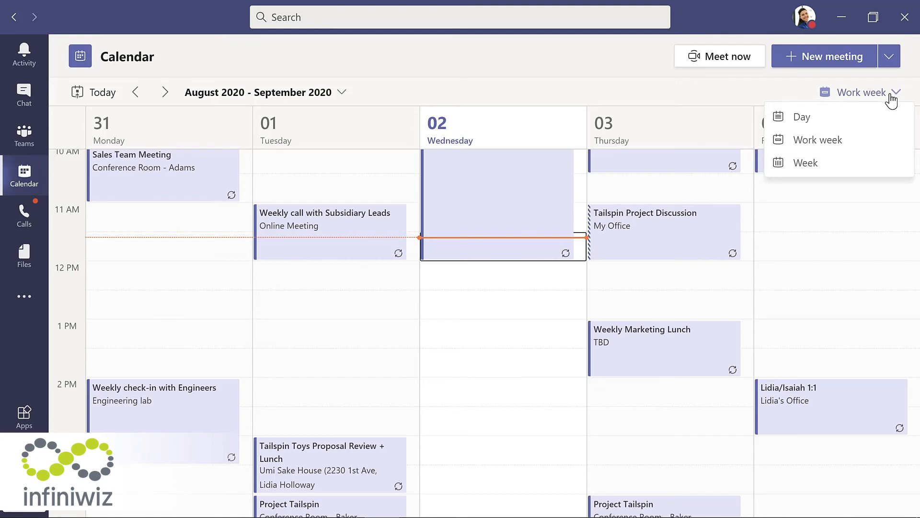
left_click(825, 165)
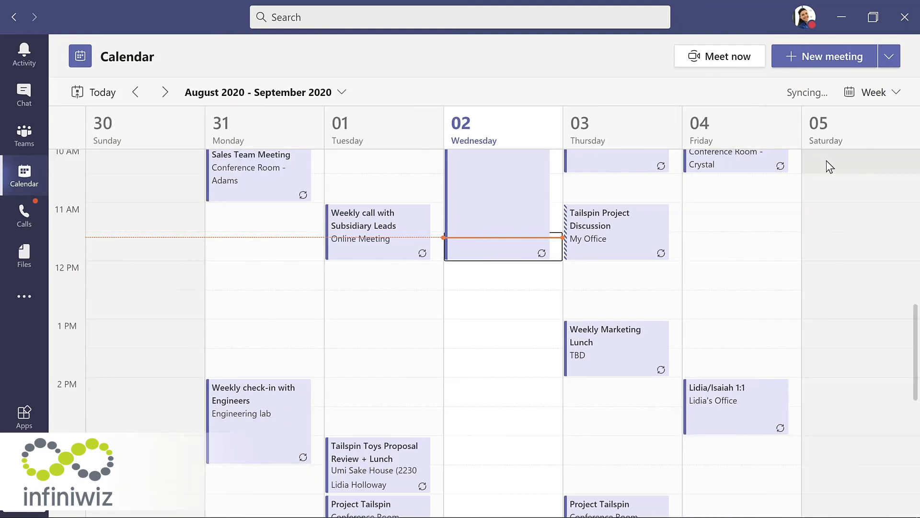
left_click(894, 96)
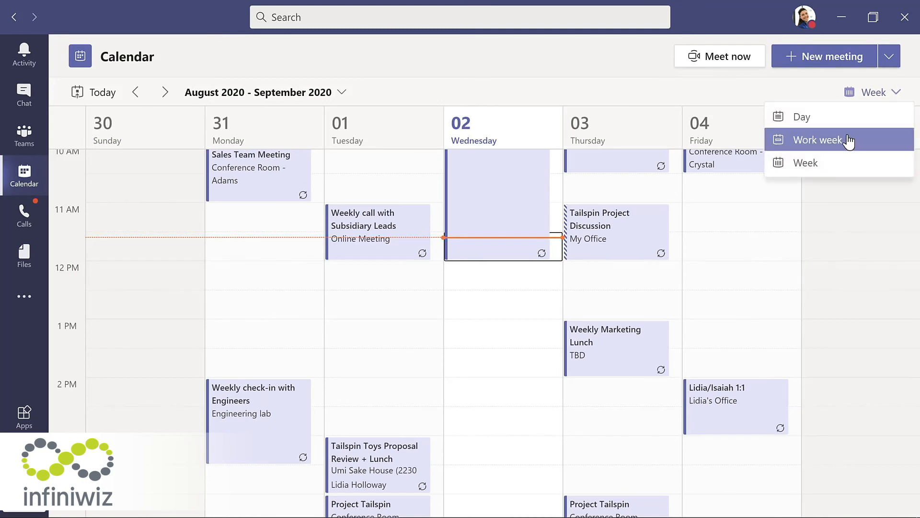
left_click(848, 141)
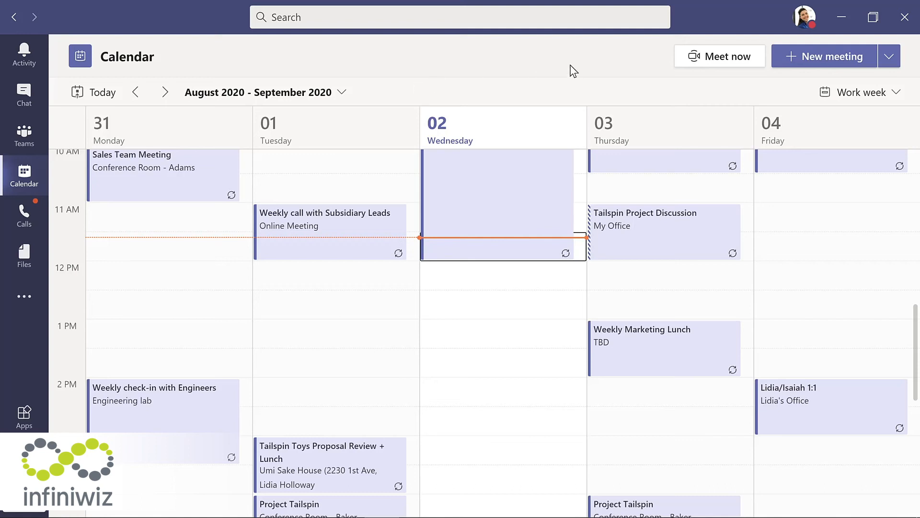
- Create a new meeting titled "Evergreen Design Meeting" and add the four required attendees
left_click(814, 55)
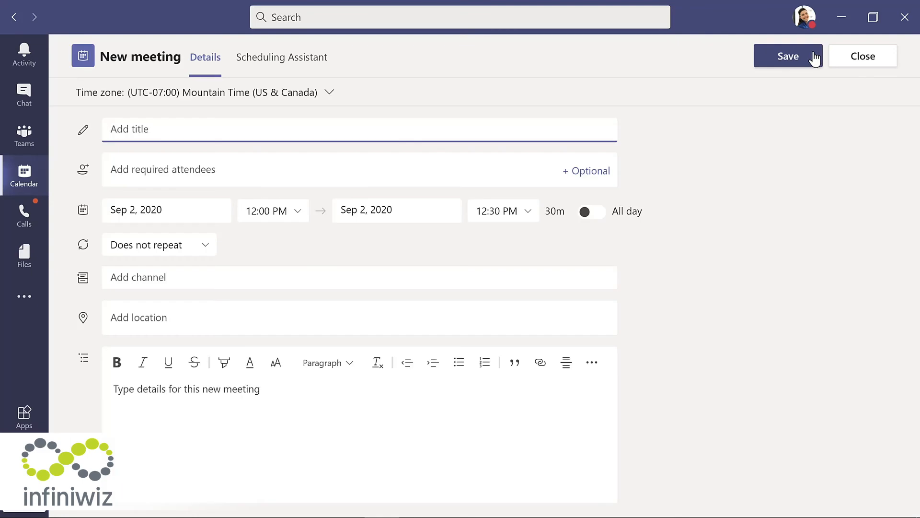
type("Evergreen Design Meeting")
left_click(227, 167)
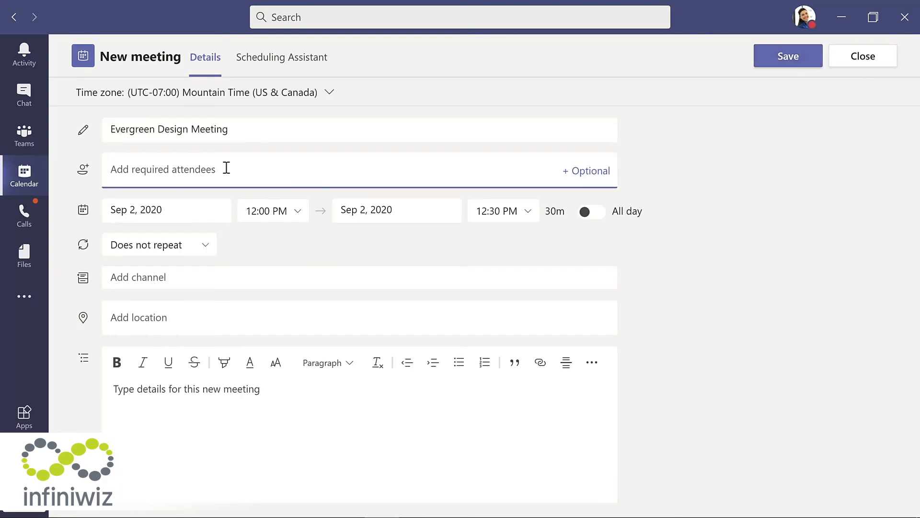
type("lynn")
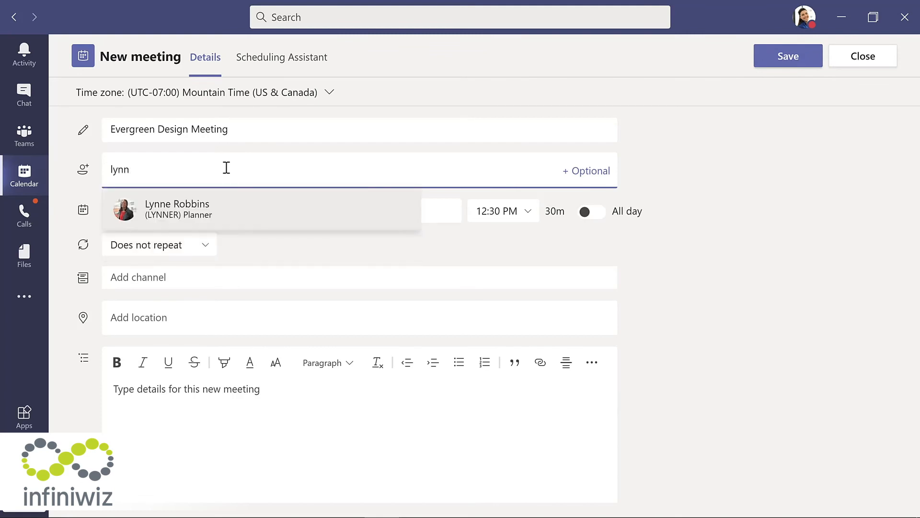
key("Return")
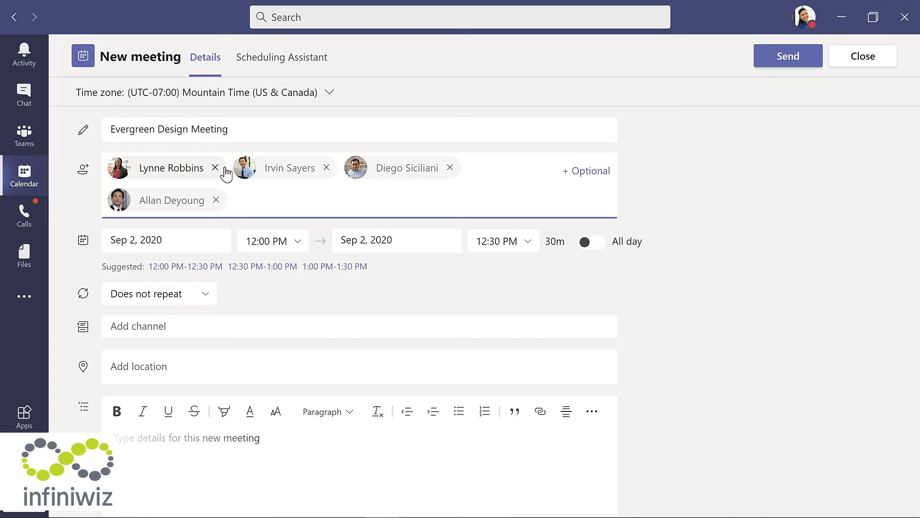
- Set the meeting date to Sep 8, 2020 and extend its end to 1:00 PM in the Scheduling Assistant
left_click(194, 237)
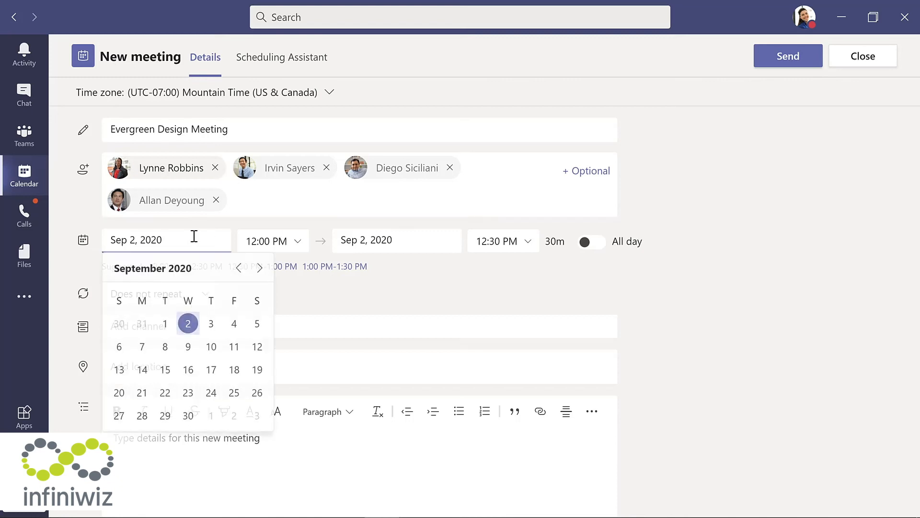
left_click(165, 346)
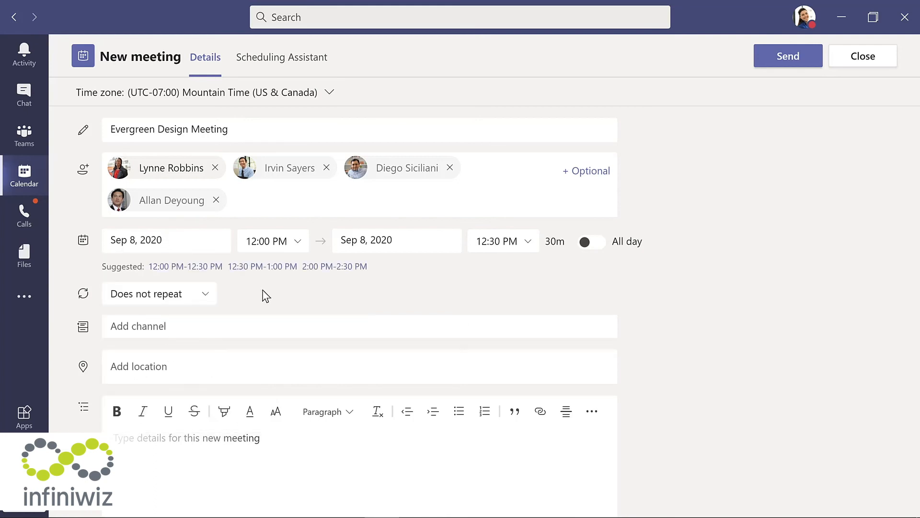
left_click(270, 61)
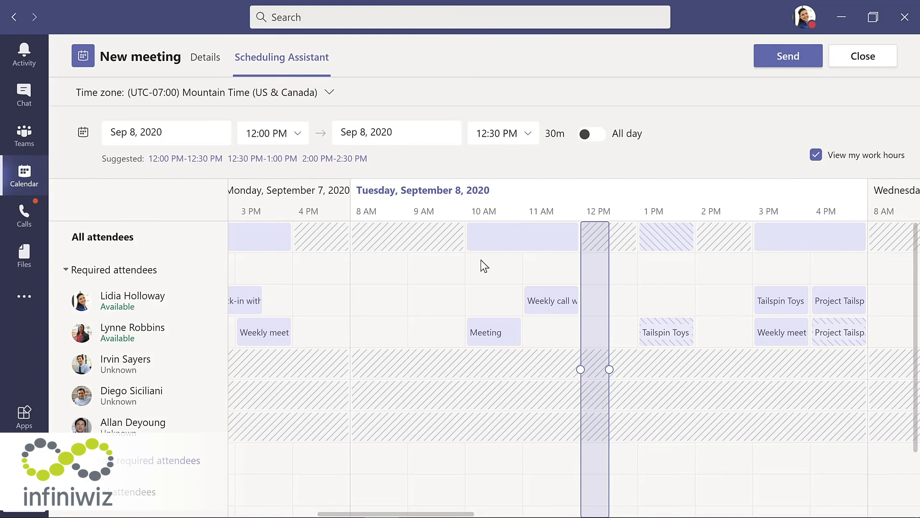
left_click_drag(610, 373, 640, 370)
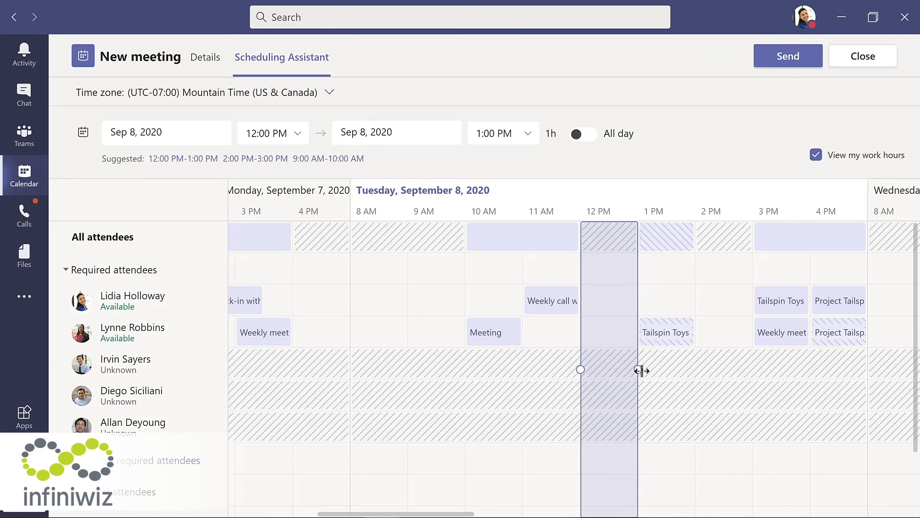
left_click(205, 58)
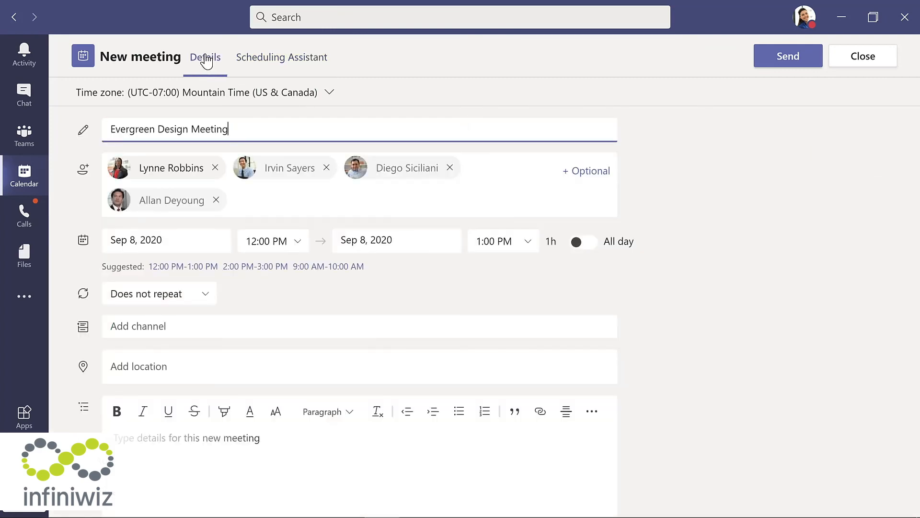
- Assign the meeting to the Design channel of Evergreen Project Team
left_click(215, 327)
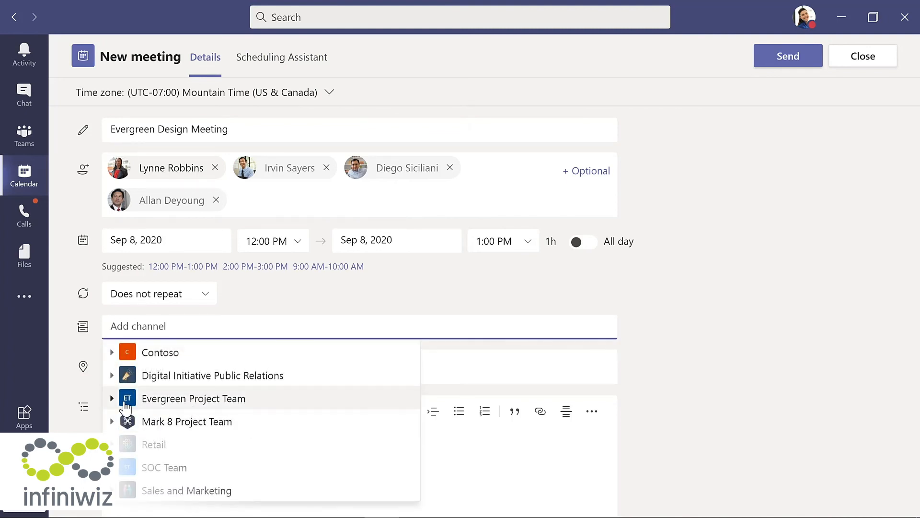
left_click(113, 401)
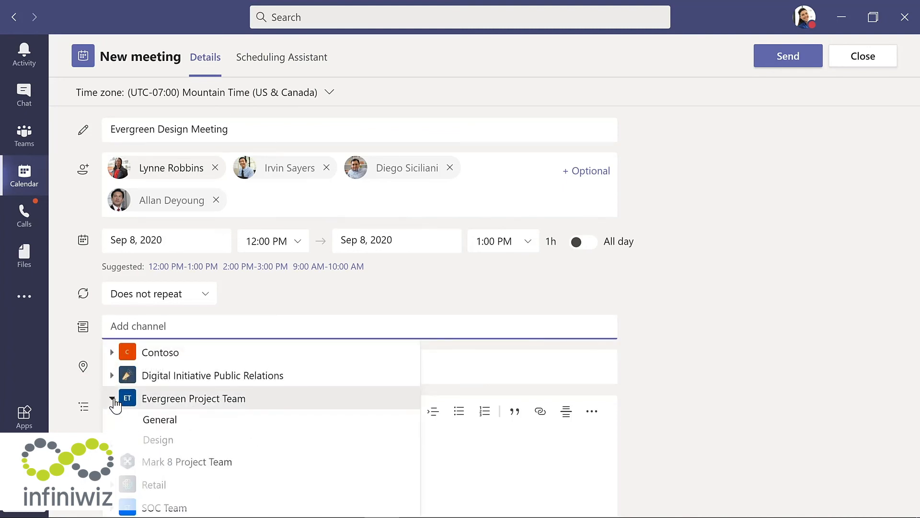
left_click(166, 440)
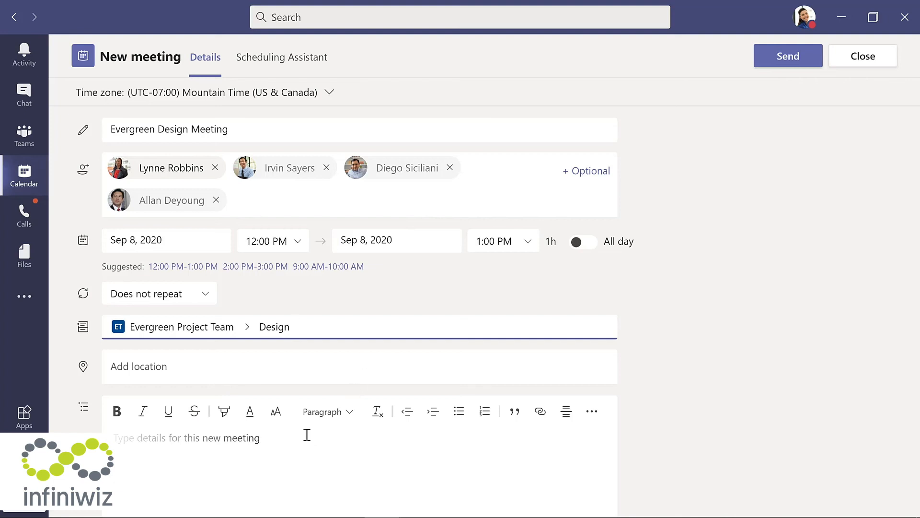
- Enter "Kickoff meeting for design team" as the meeting details and send the invitation
left_click(255, 438)
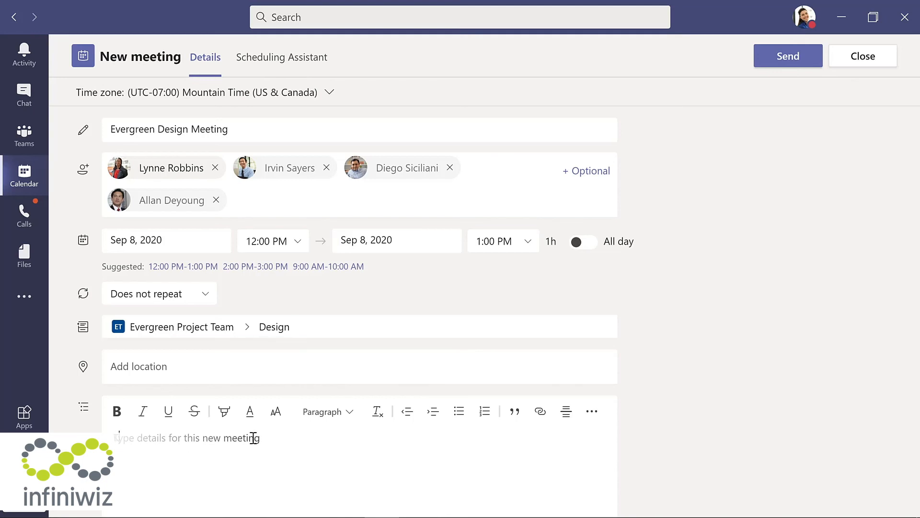
type("Kickoff meeting for design team")
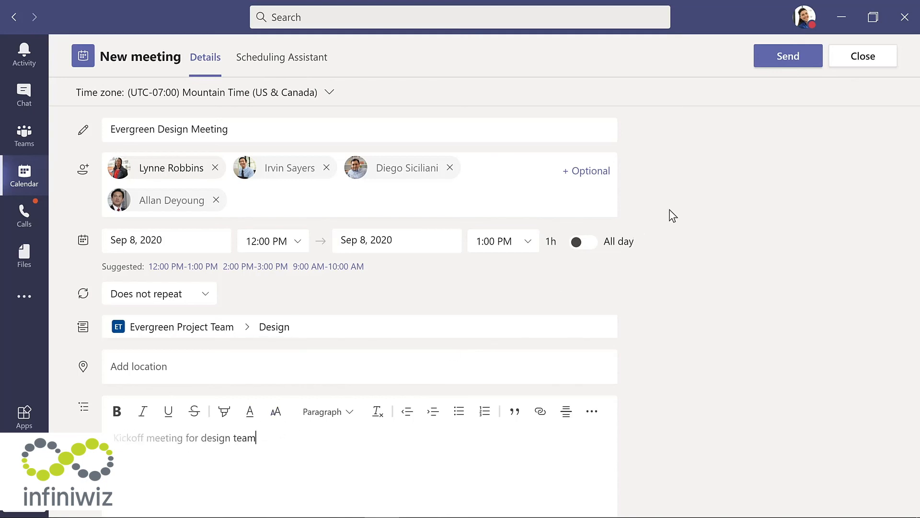
left_click(780, 57)
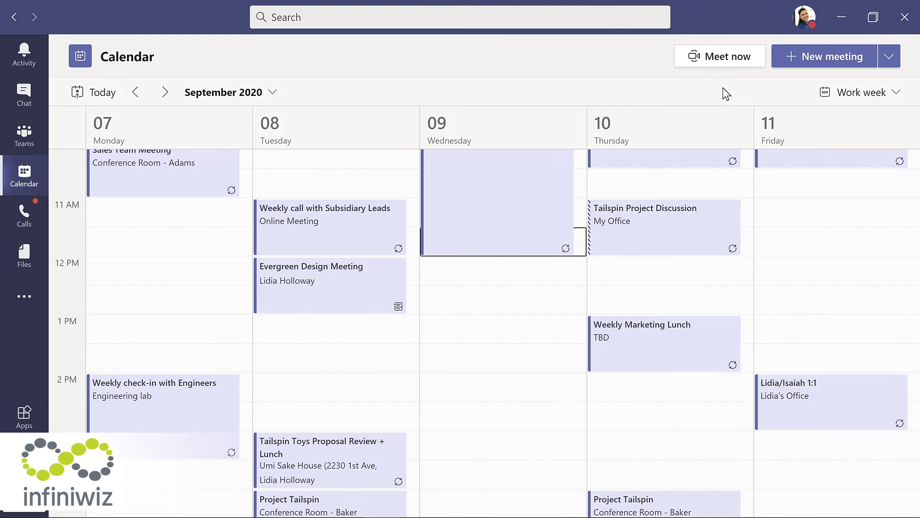
- Start an instant meeting titled "Updates to planning document" in the Design channel and open its additional meeting options
left_click(25, 137)
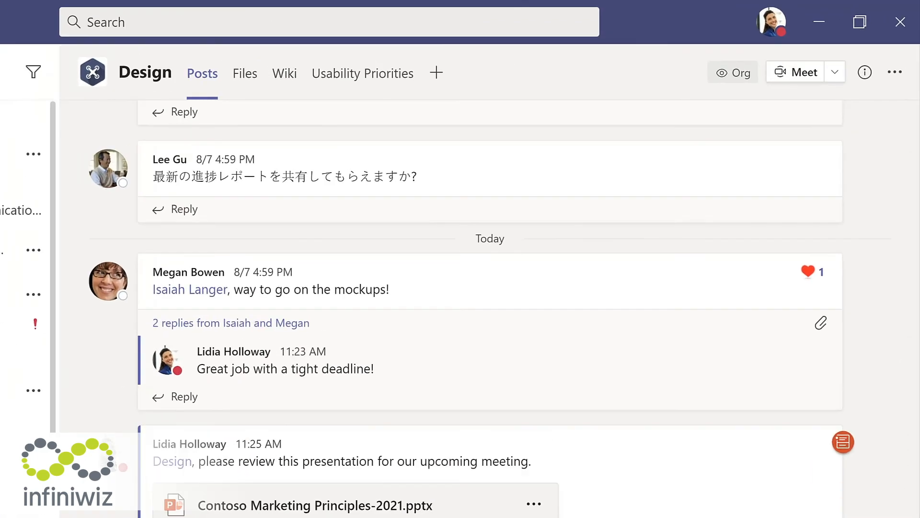
left_click(853, 56)
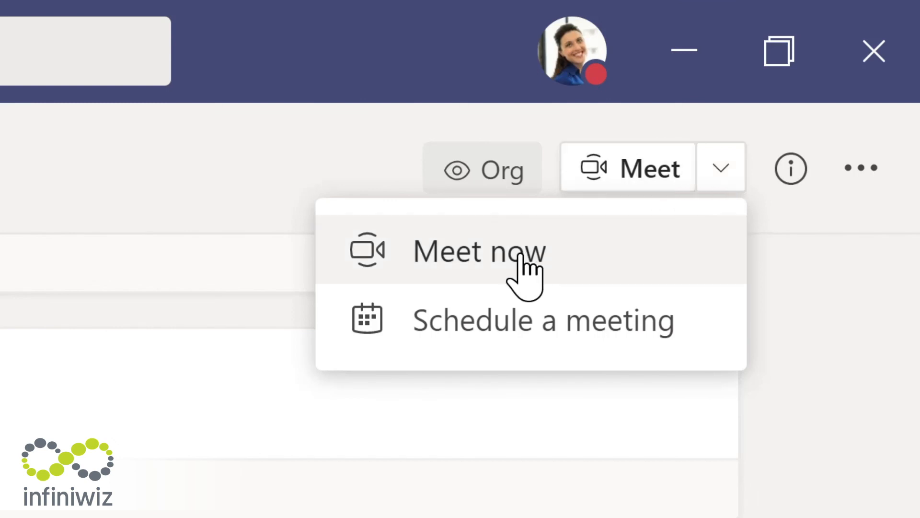
left_click(485, 253)
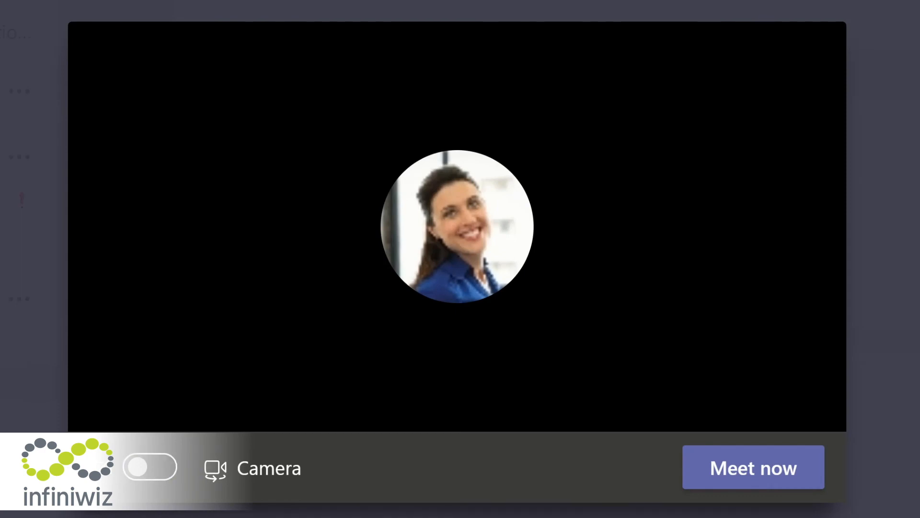
type("Updates ")
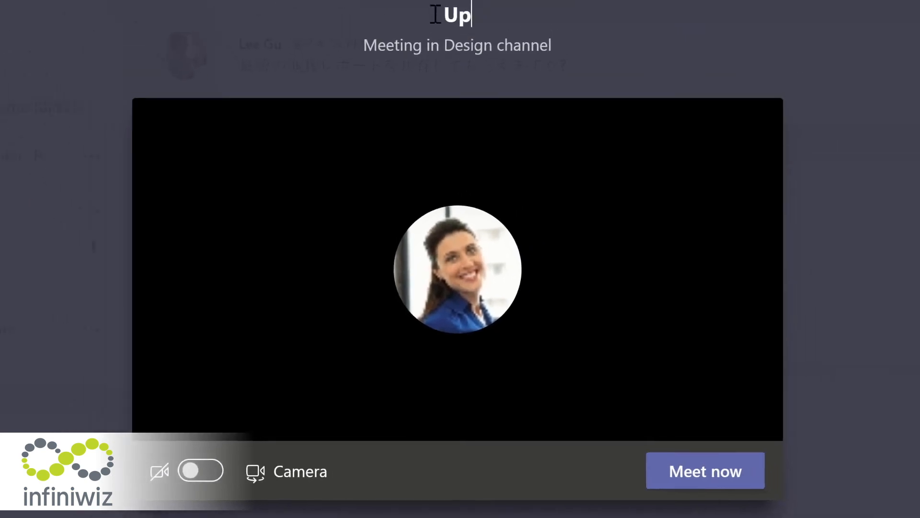
type("to planning document")
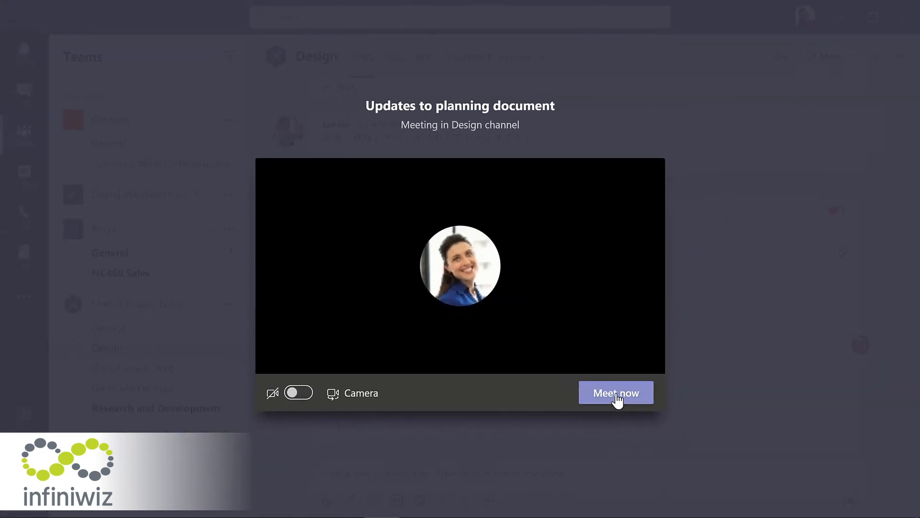
left_click(664, 446)
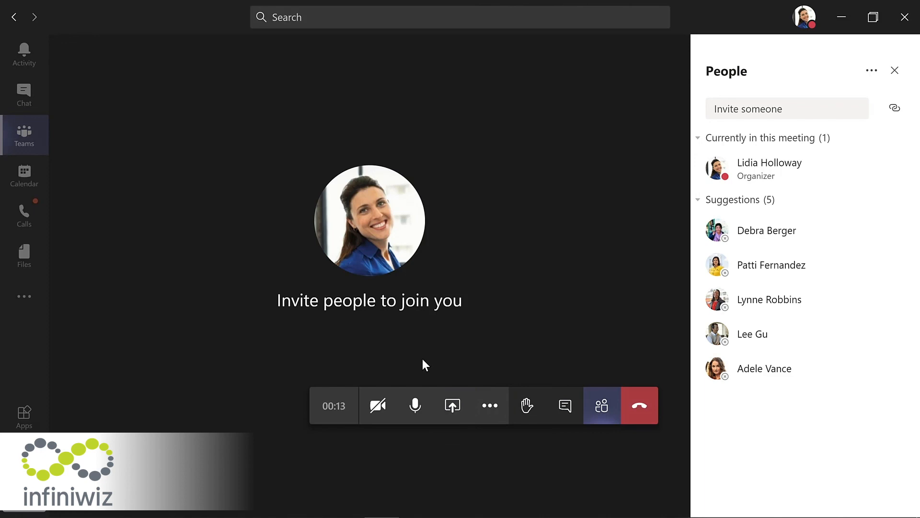
left_click(491, 415)
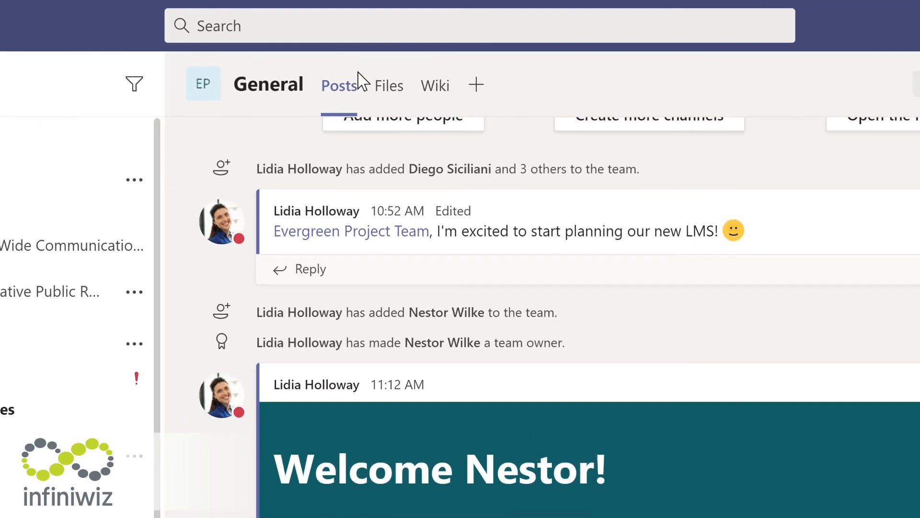
- Search Teams for "marketing" and open the message about attending a conference from the Sales and Marketing General channel
left_click(336, 21)
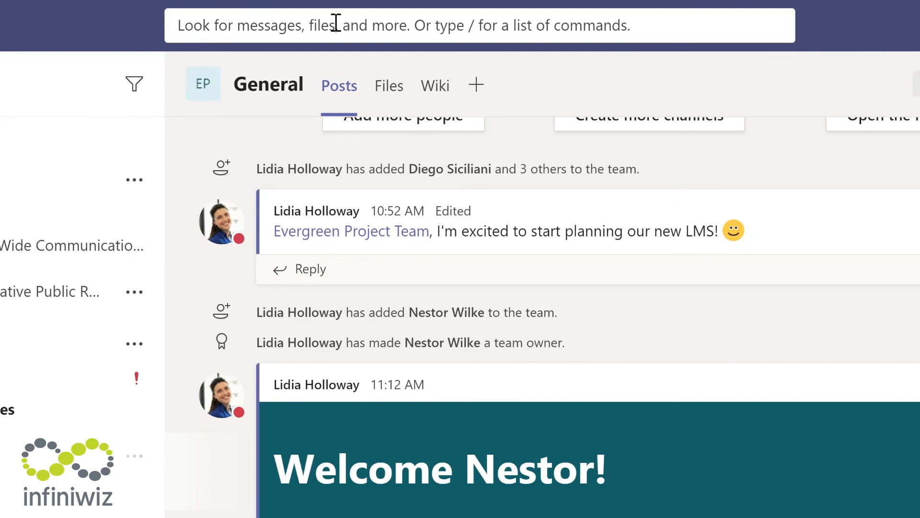
type("marketing")
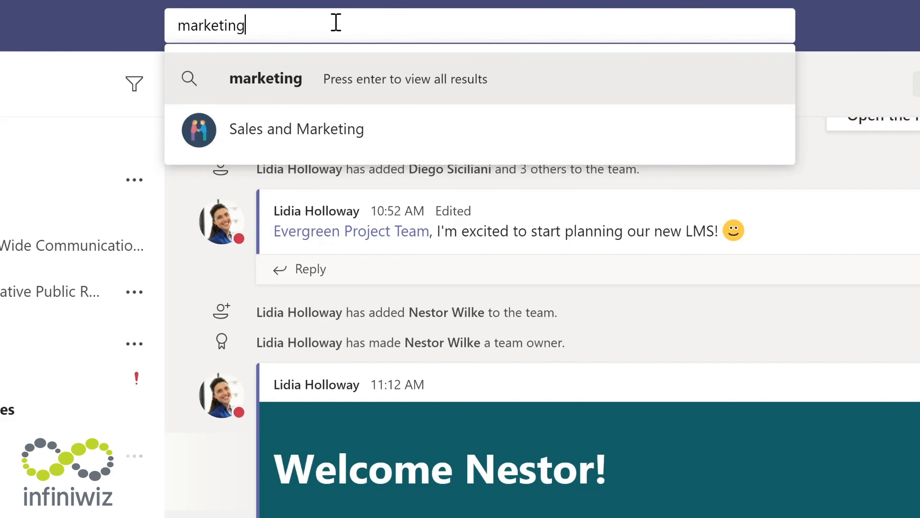
key("Return")
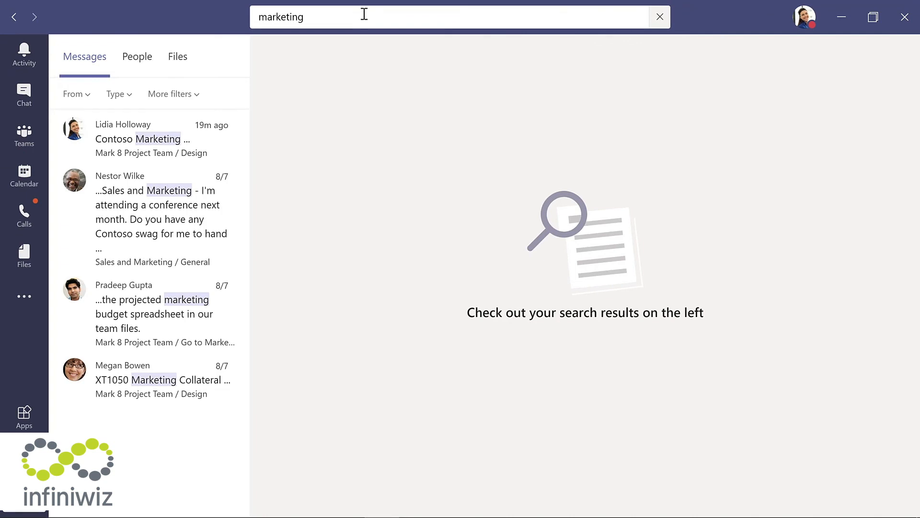
left_click(144, 209)
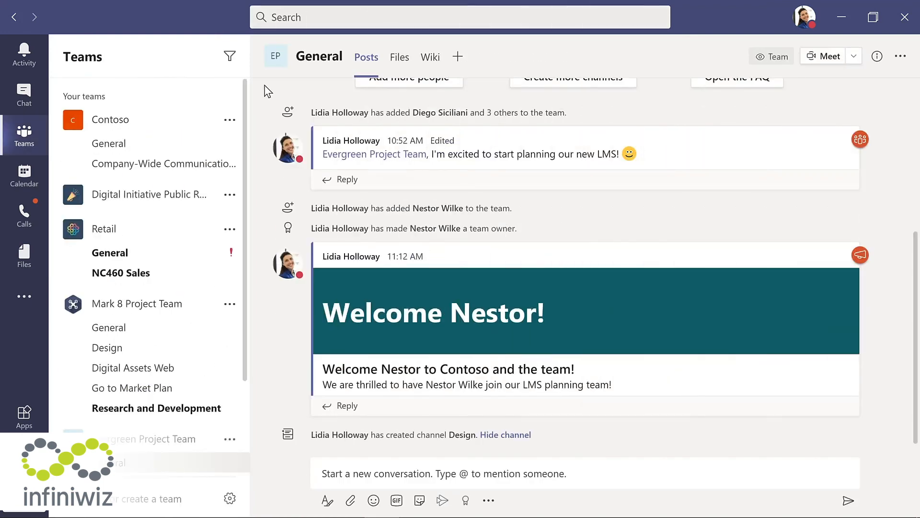
- View the list of available slash commands and run /keys to display the keyboard shortcuts
left_click(314, 18)
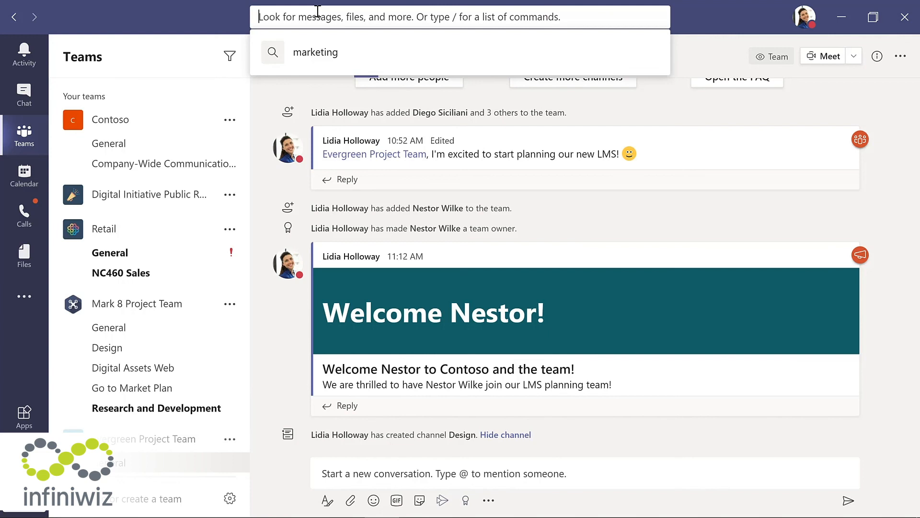
type("/")
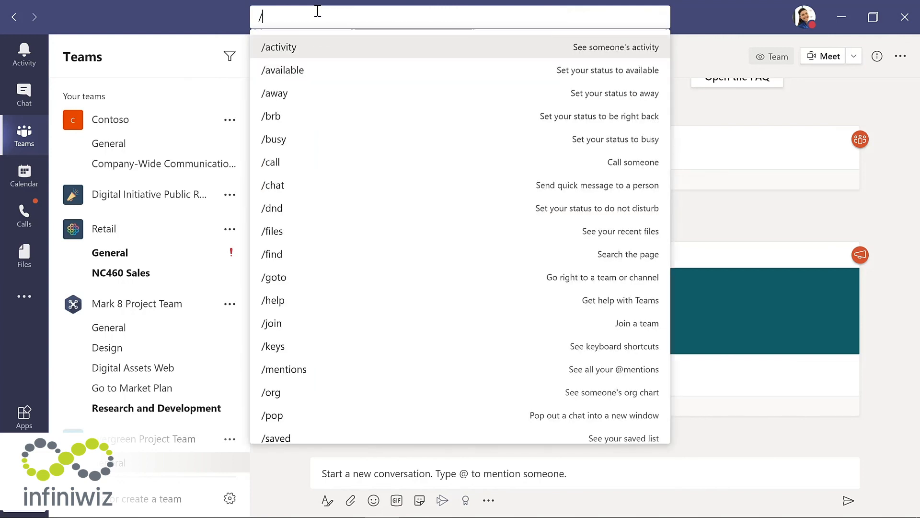
key("Escape")
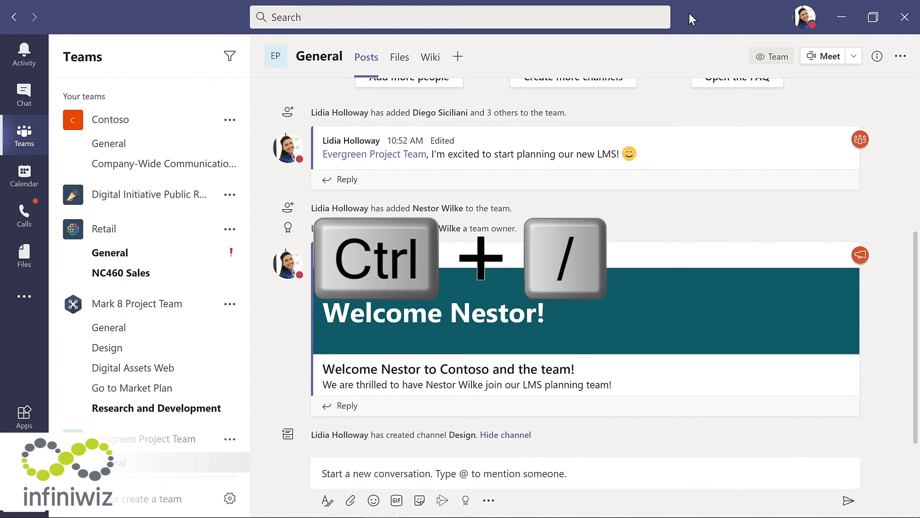
key("ctrl+slash")
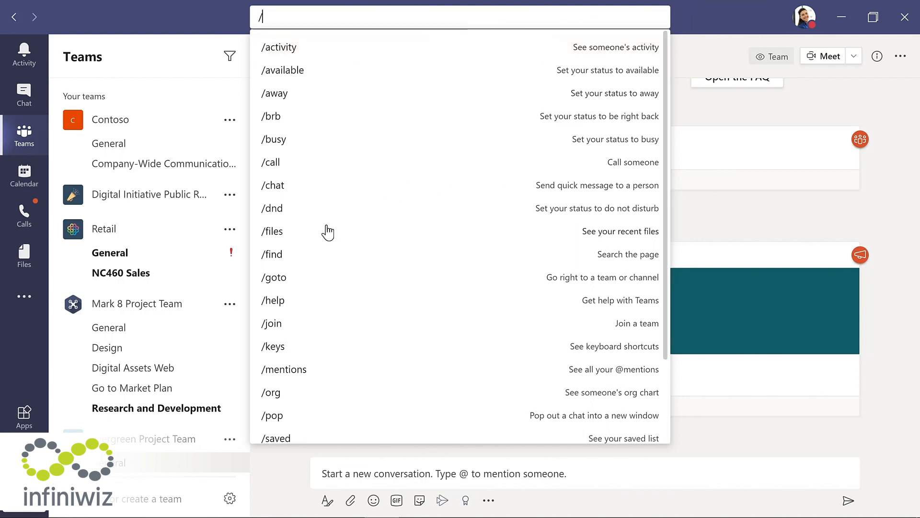
left_click(280, 347)
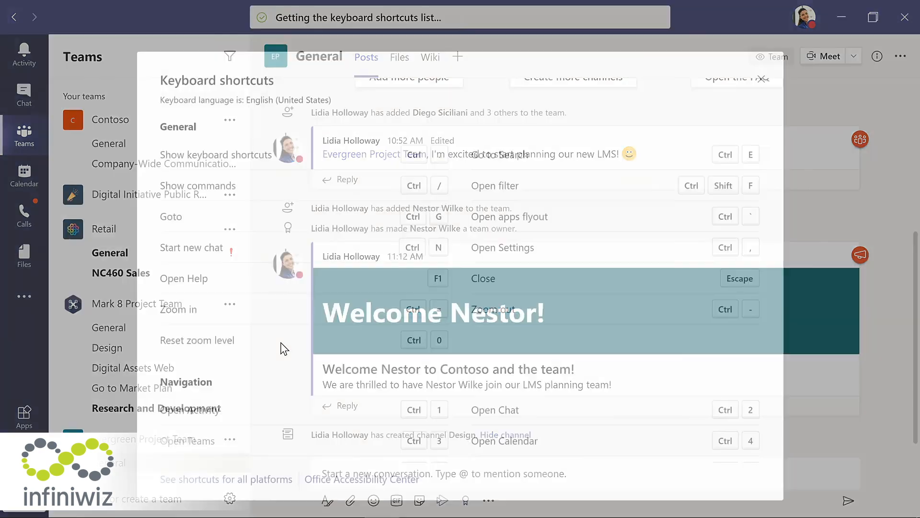